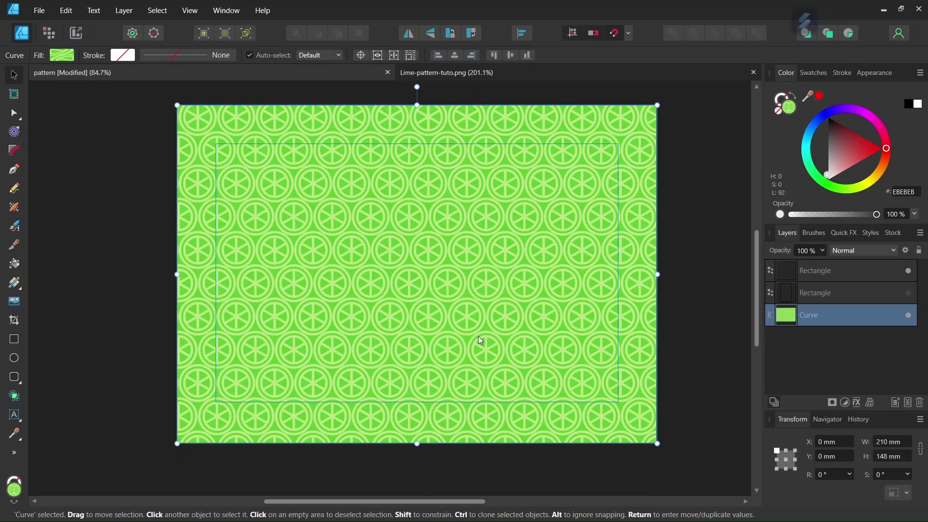
# Show the hidden Rectangle layer that outlines one repeat tile over the lime pattern
pyautogui.scroll(1, 480, 340)
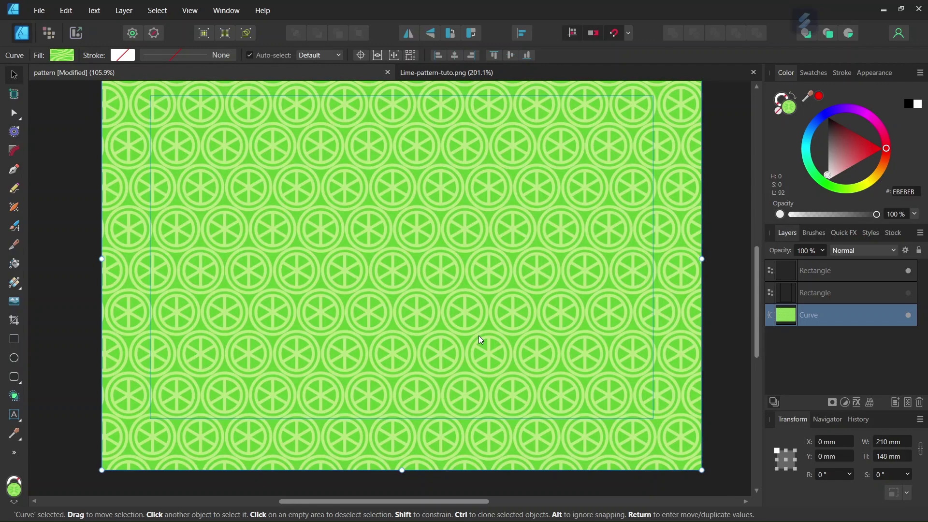
pyautogui.scroll(-1, 479, 335)
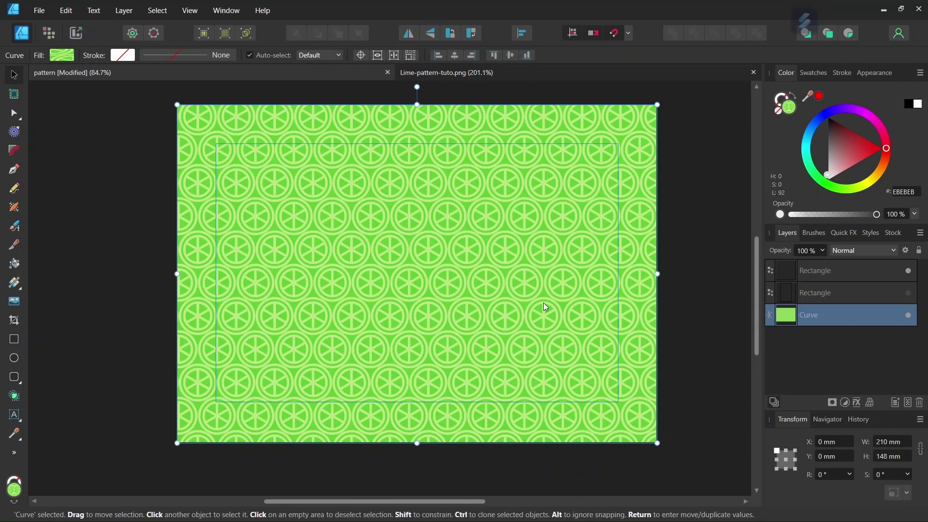
pyautogui.click(908, 293)
# Check the exported Lime-pattern-tuto.png image, then close it
pyautogui.scroll(1, 446, 299)
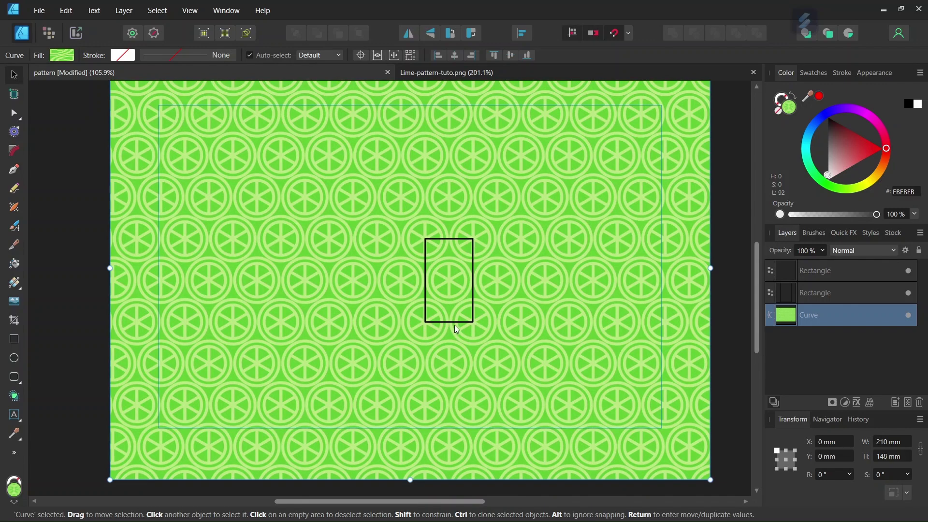
pyautogui.scroll(1, 454, 326)
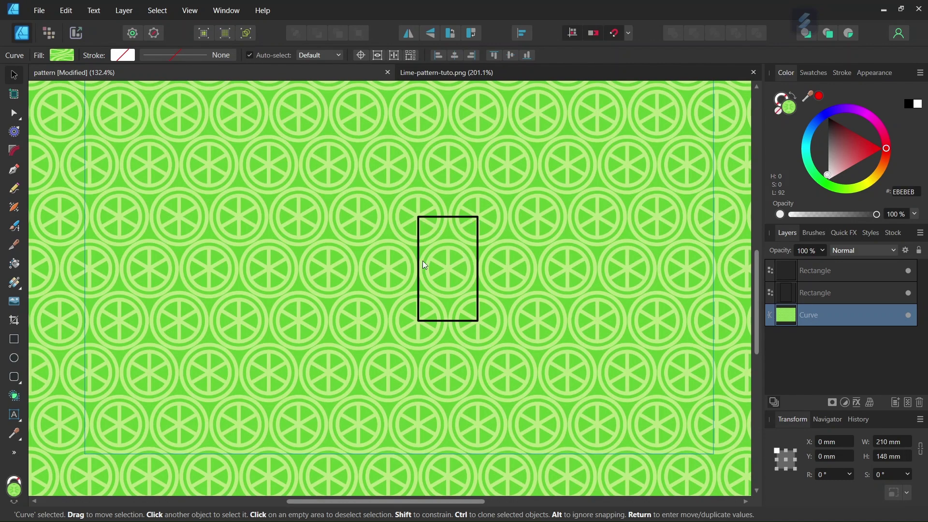
pyautogui.click(466, 73)
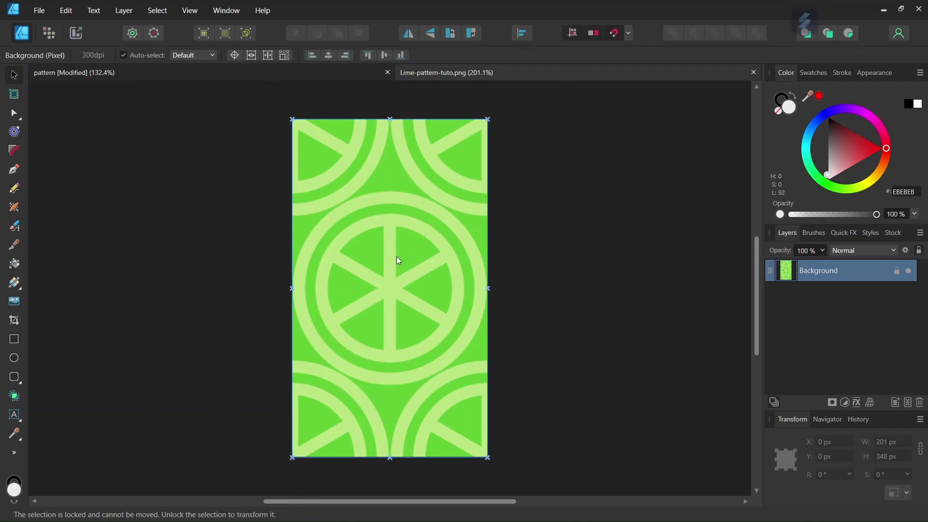
pyautogui.click(752, 72)
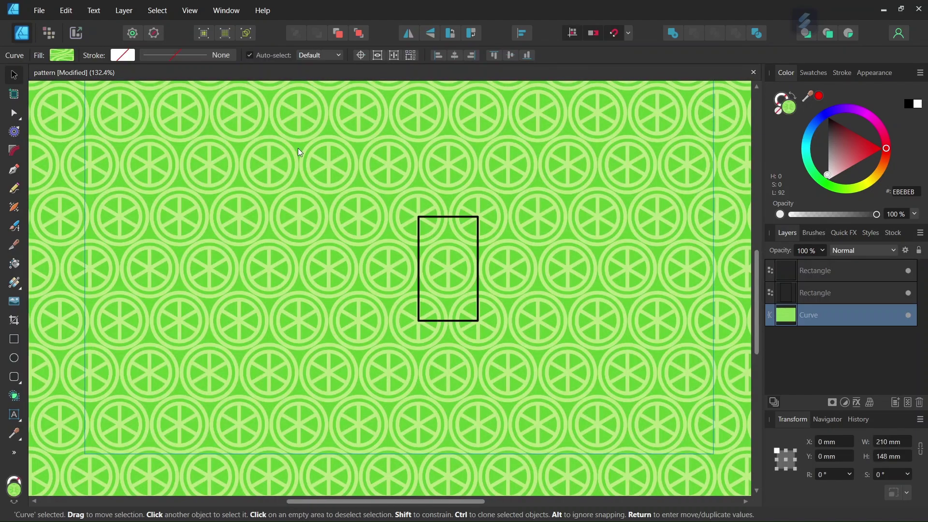
# Create a new document in Pixels with page width 1000 and height 1000
pyautogui.click(39, 10)
pyautogui.press('Escape')
pyautogui.hotkey('ctrl', 'n')
pyautogui.click(587, 344)
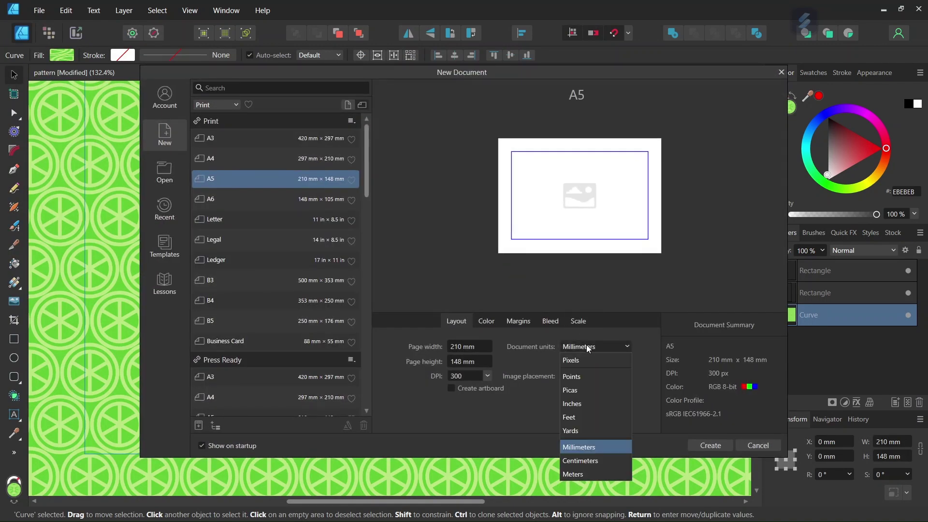
pyautogui.click(581, 352)
pyautogui.click(581, 352)
pyautogui.click(580, 305)
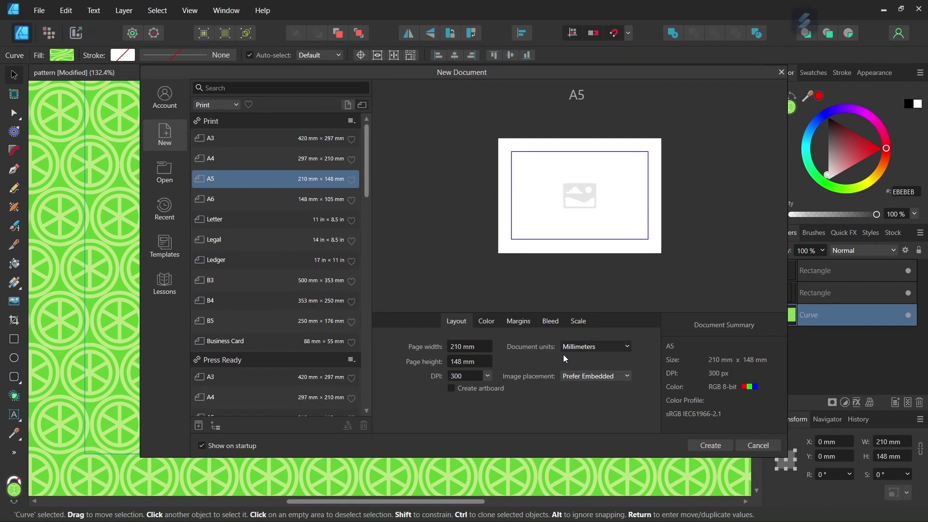
pyautogui.click(468, 348)
pyautogui.write('1000')
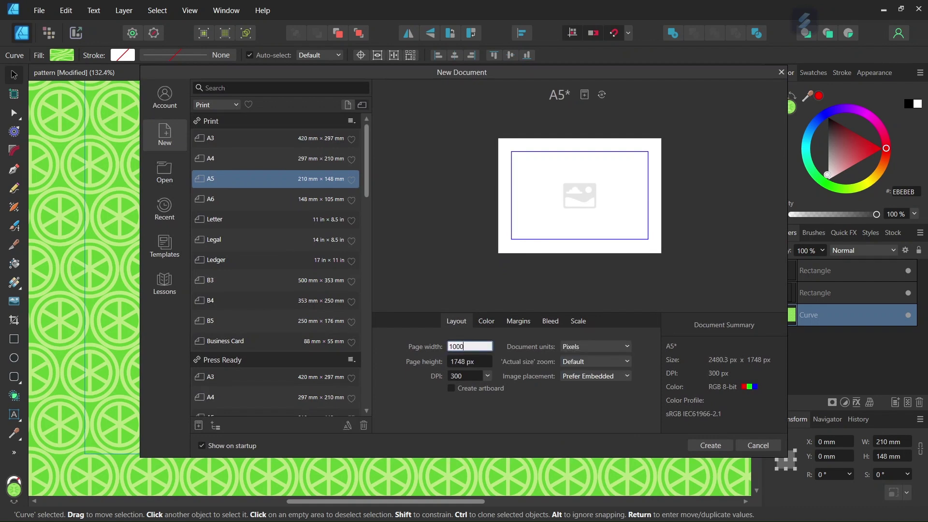
pyautogui.click(486, 362)
pyautogui.write('1000')
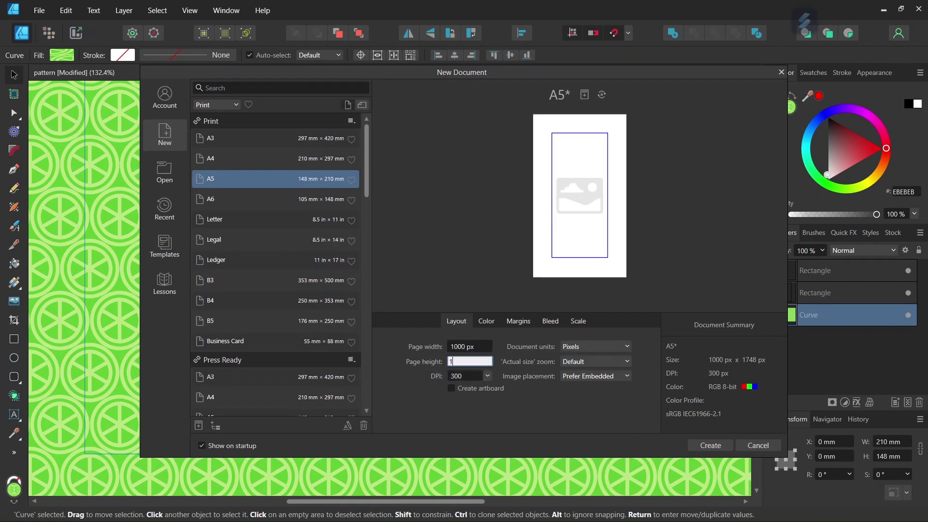
pyautogui.click(703, 441)
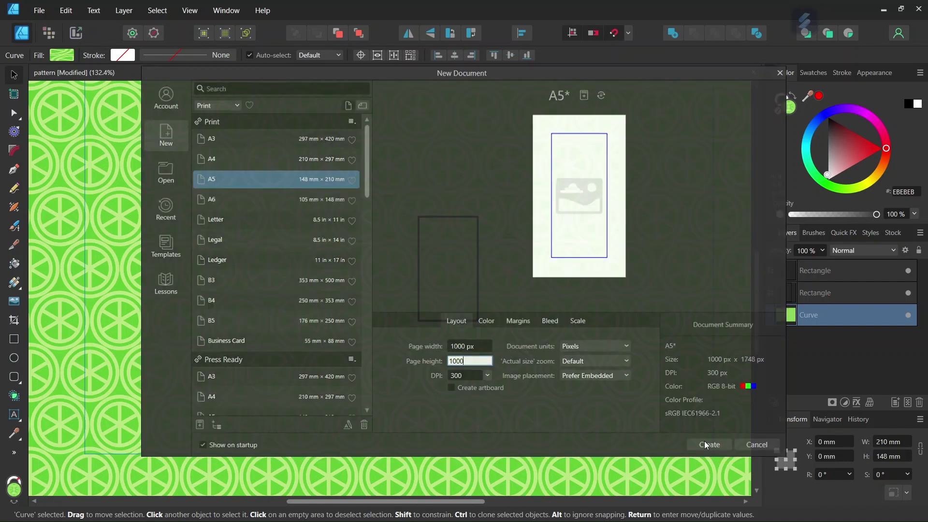
# Add a horizontal and a vertical guide at 500 px using View > Guides
pyautogui.click(200, 5)
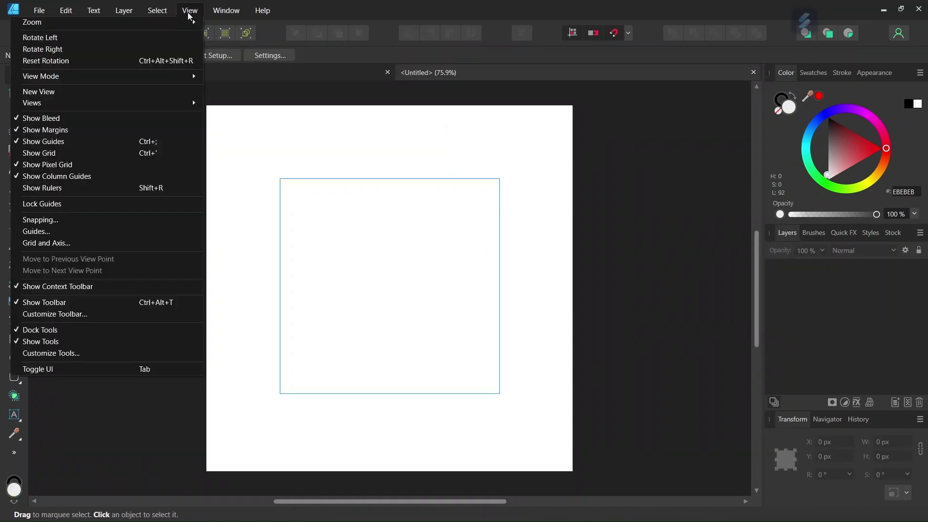
pyautogui.click(155, 231)
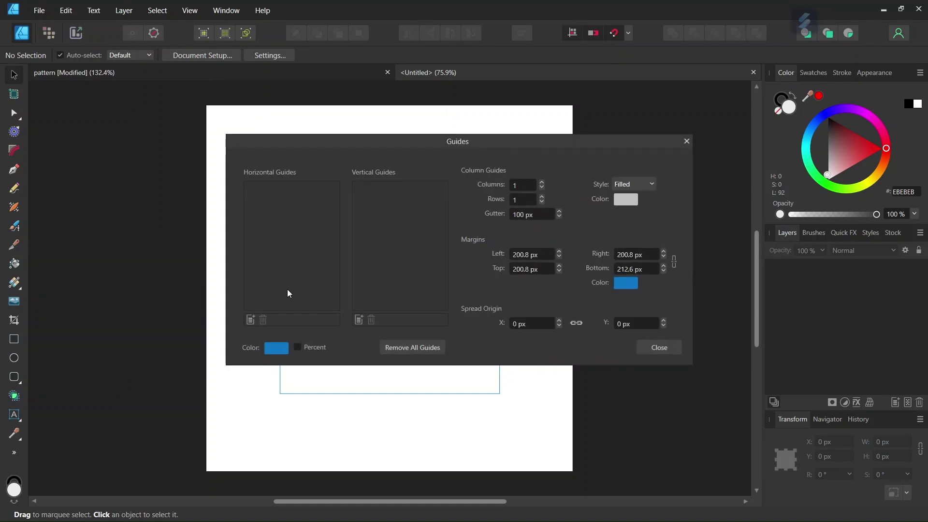
pyautogui.click(250, 319)
pyautogui.click(358, 319)
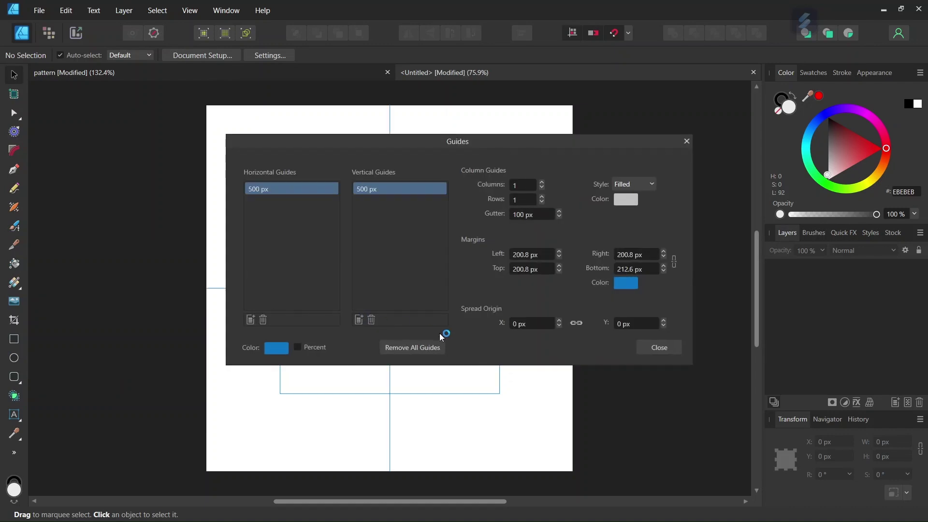
pyautogui.click(657, 347)
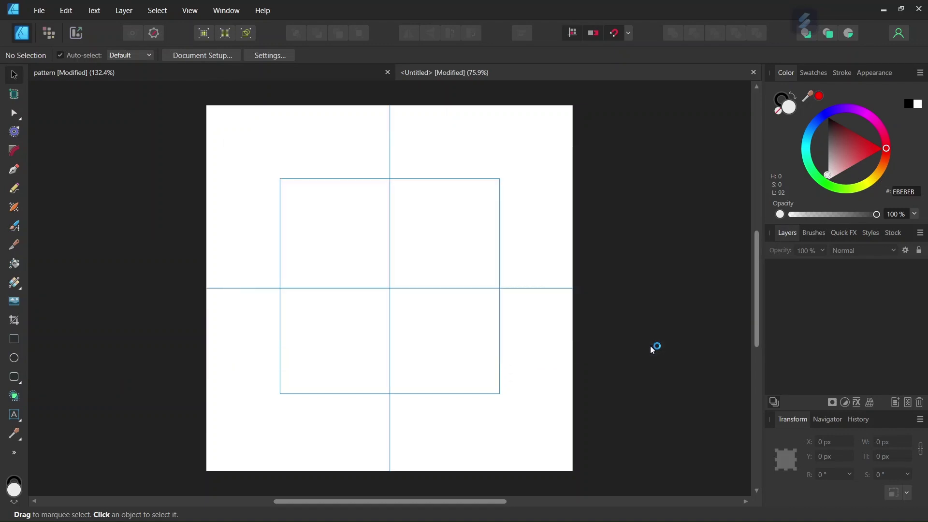
# Review the snapping options and compare with the lime pattern document, returning to Untitled
pyautogui.click(628, 34)
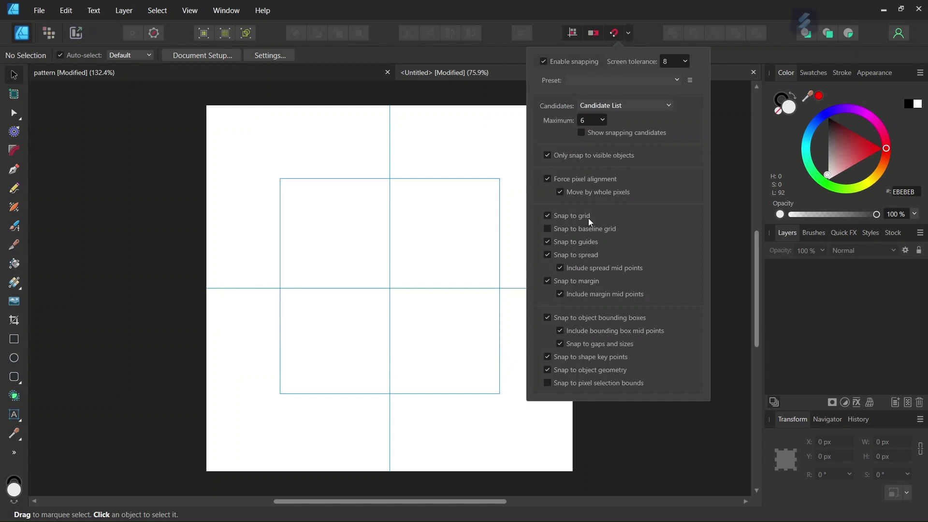
pyautogui.click(627, 440)
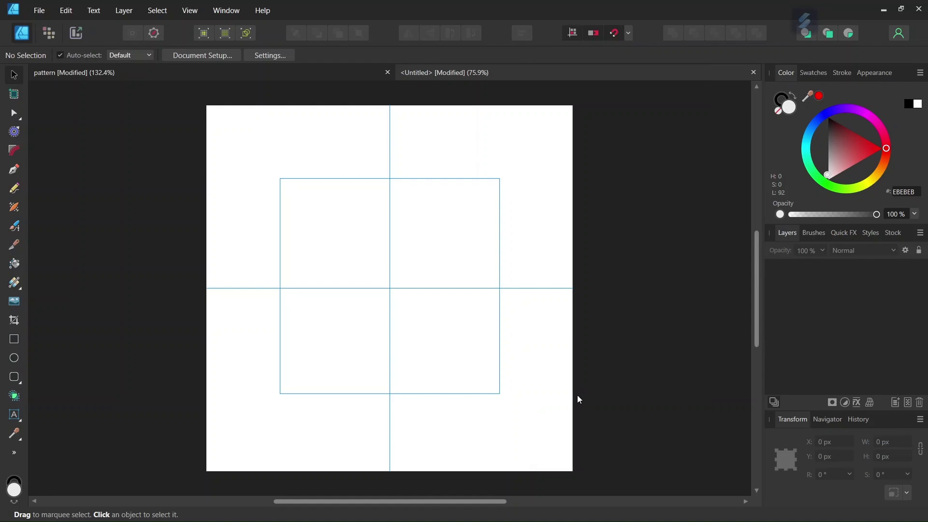
pyautogui.click(286, 74)
pyautogui.scroll(-1, 347, 198)
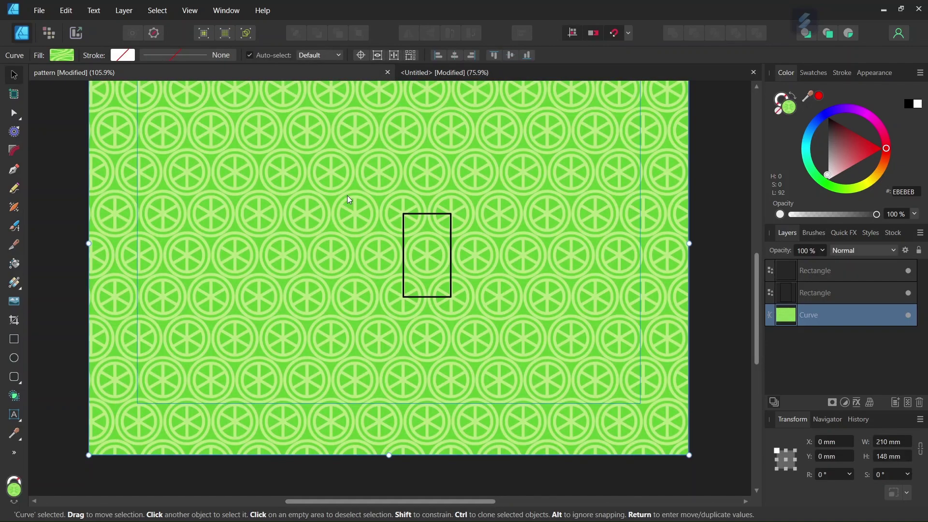
pyautogui.click(427, 71)
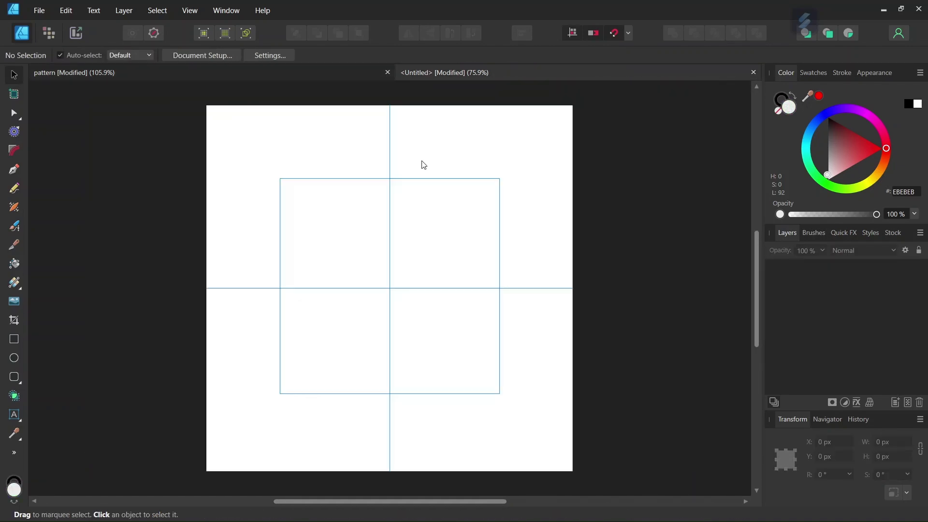
# Set the Rectangle Tool to no stroke and a bright lime-green fill
pyautogui.click(23, 340)
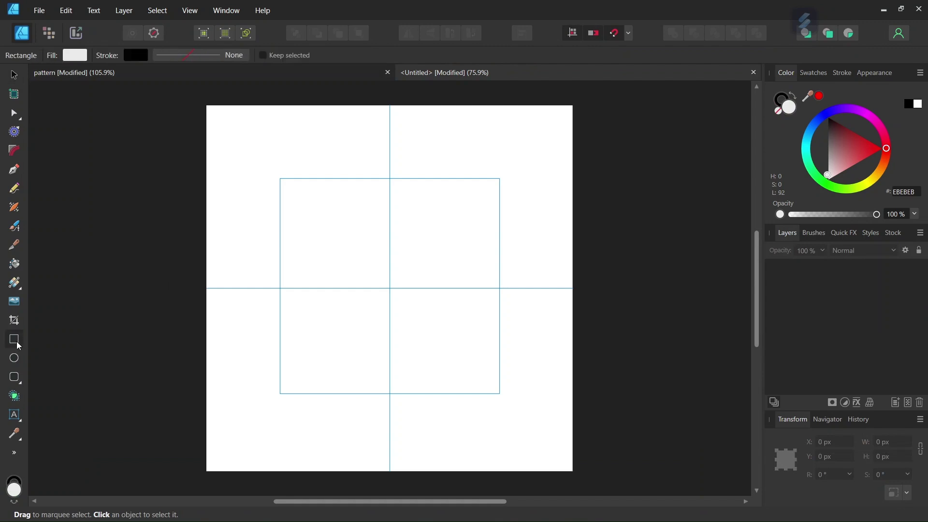
pyautogui.click(129, 54)
pyautogui.click(198, 77)
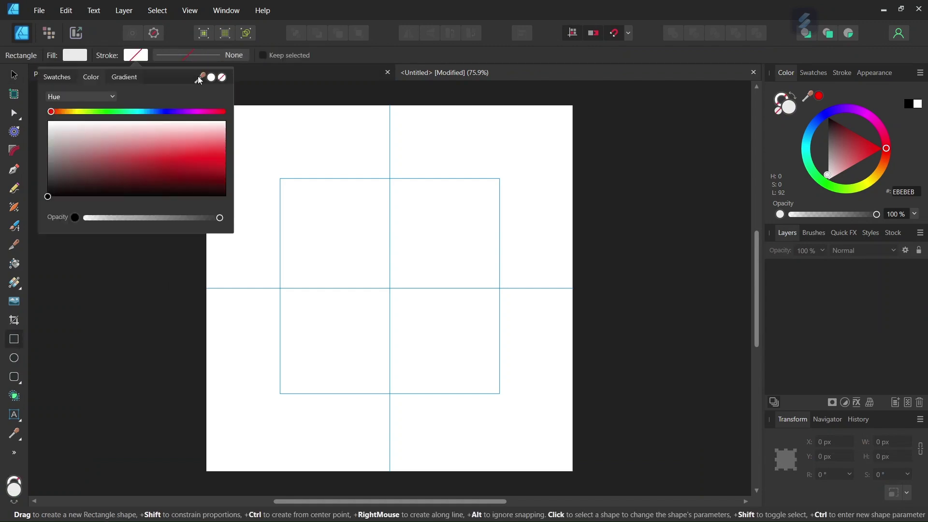
pyautogui.click(75, 57)
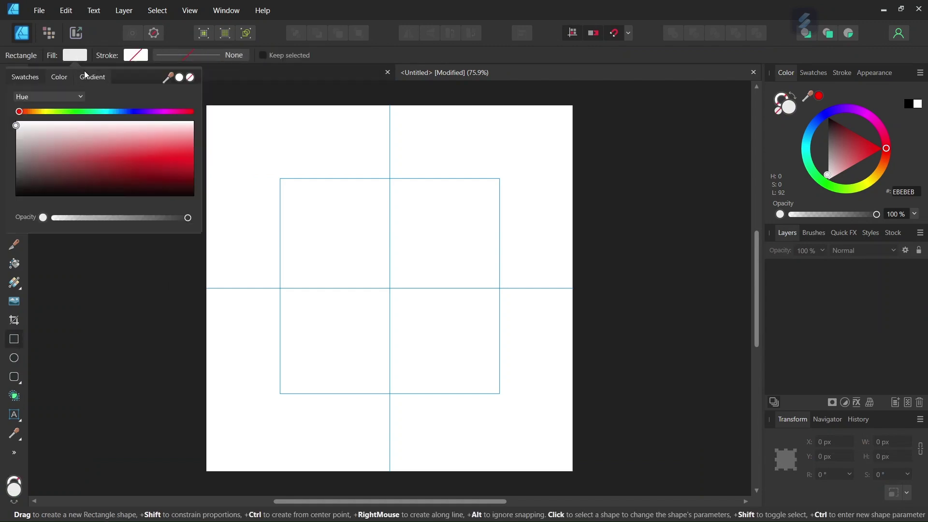
pyautogui.click(57, 111)
pyautogui.moveTo(94, 157); pyautogui.dragTo(136, 159)
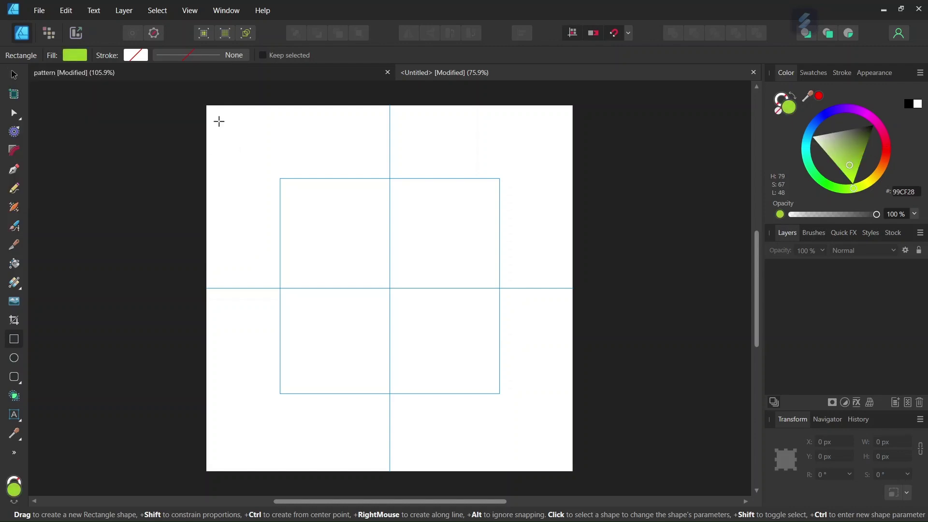
# Draw the rectangle over the whole page, snapping to all its edges
pyautogui.moveTo(207, 105); pyautogui.dragTo(573, 465)
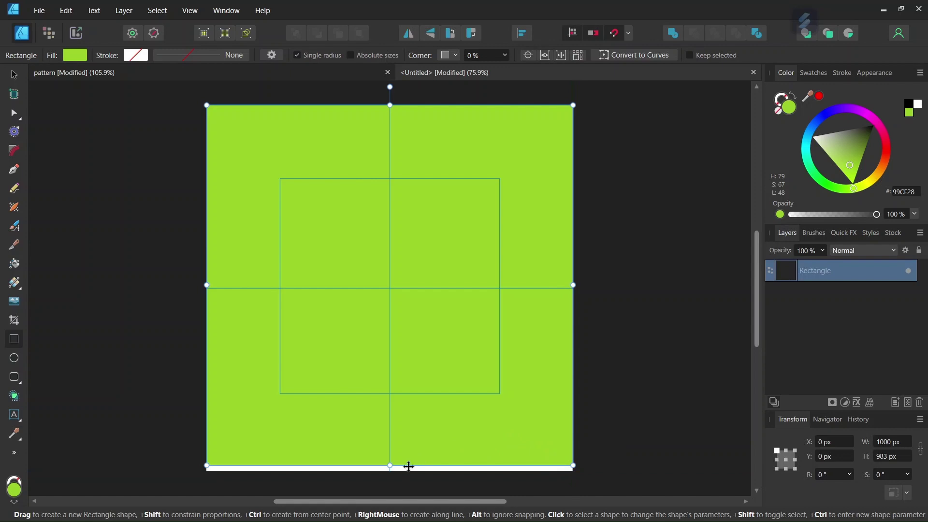
pyautogui.moveTo(391, 471); pyautogui.dragTo(391, 473)
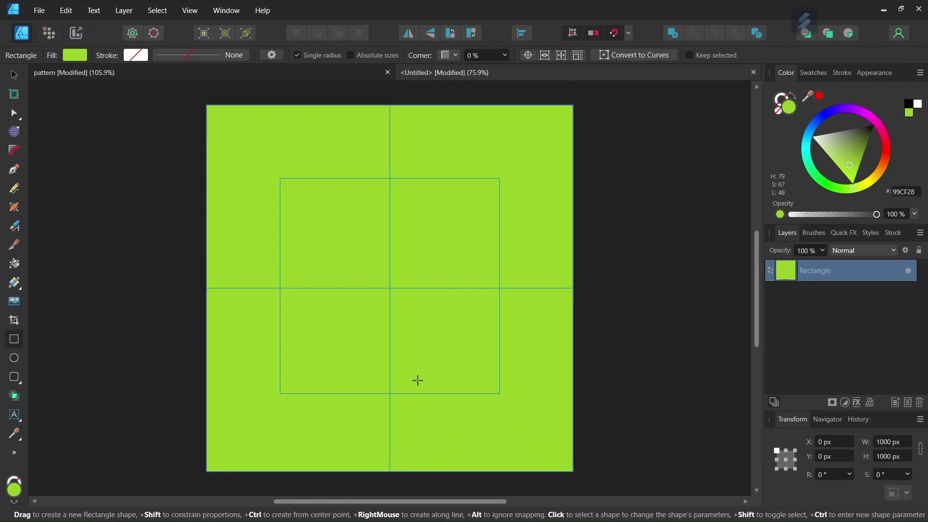
pyautogui.scroll(-1, 417, 379)
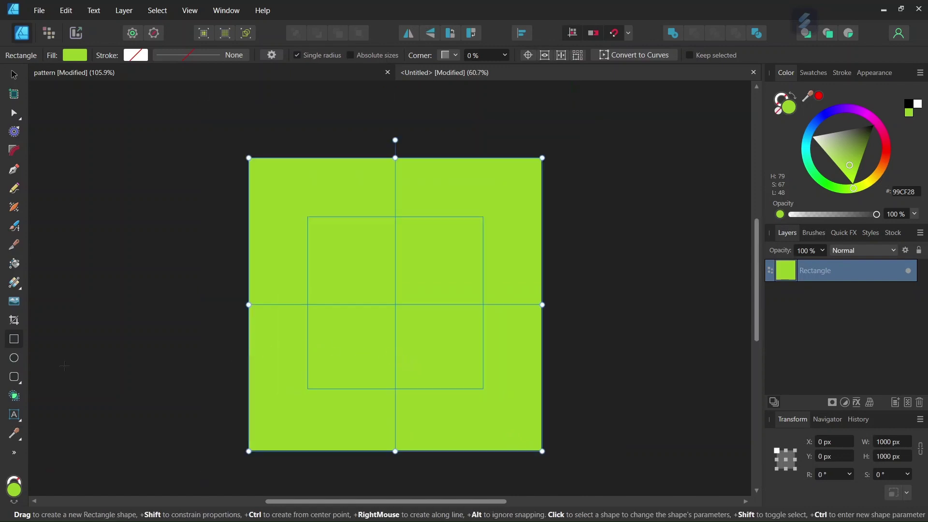
# Set the Ellipse tool to no fill and a light-green 3 pt stroke
pyautogui.click(14, 358)
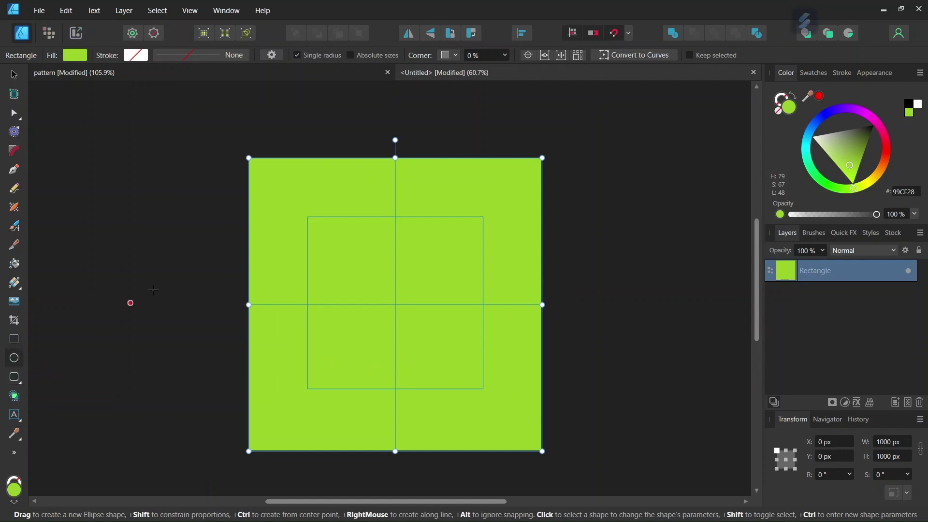
pyautogui.click(68, 57)
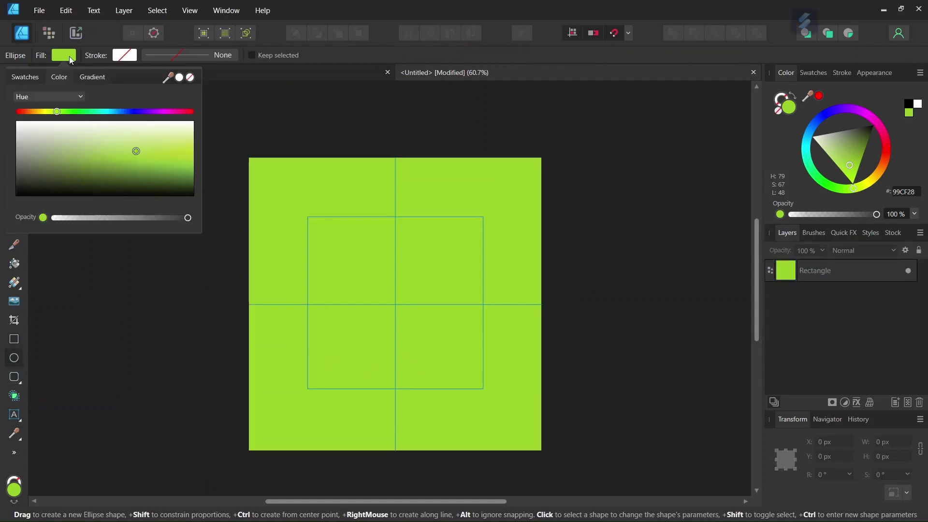
pyautogui.click(190, 77)
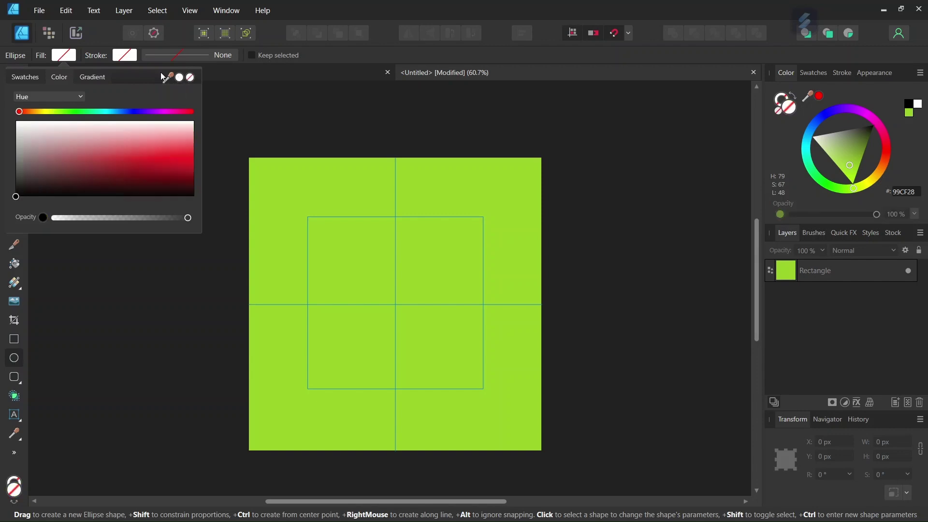
pyautogui.click(125, 56)
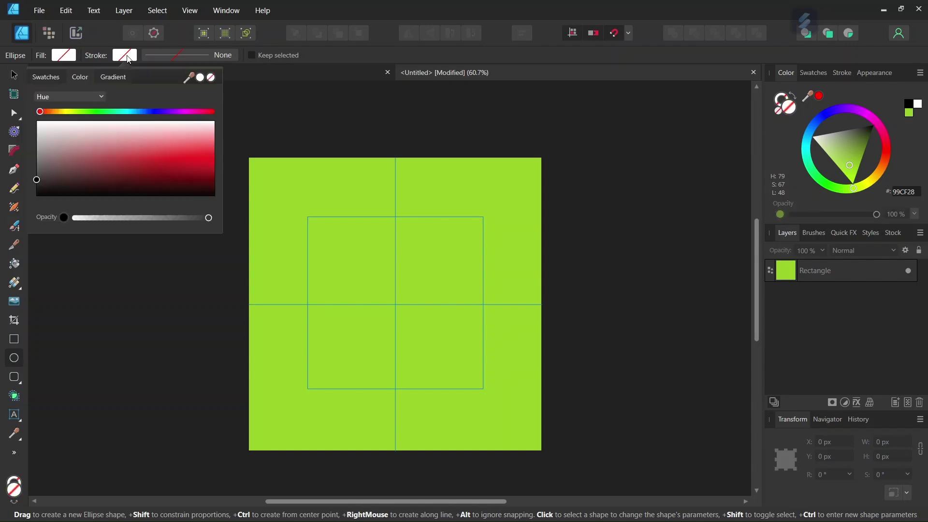
pyautogui.click(79, 112)
pyautogui.click(114, 154)
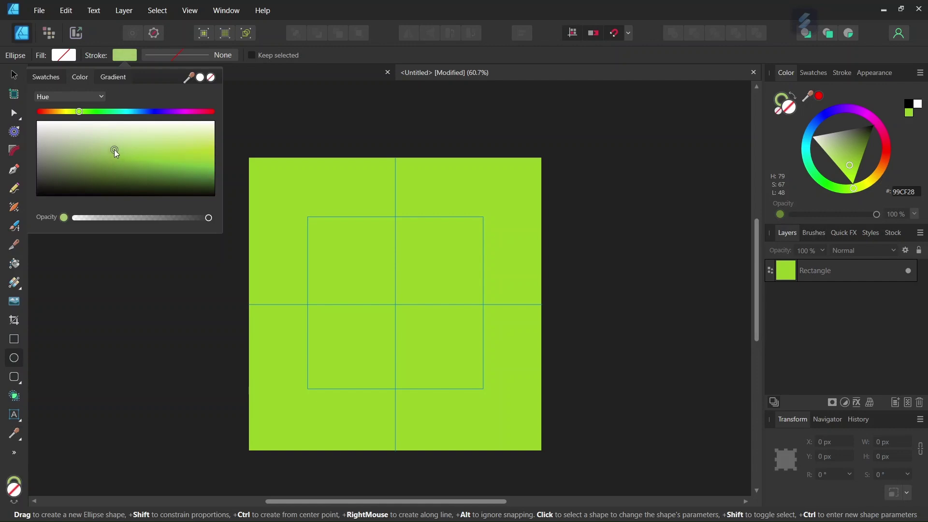
pyautogui.moveTo(114, 150); pyautogui.dragTo(137, 147)
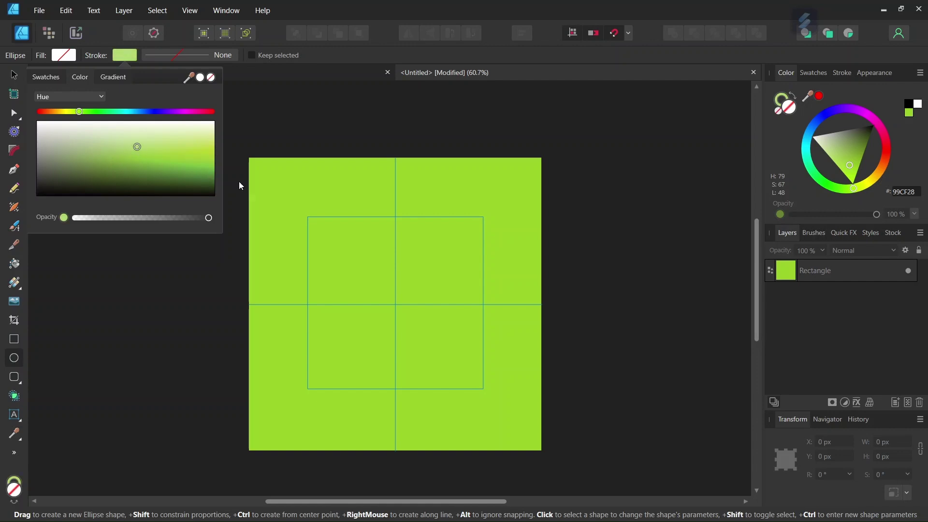
pyautogui.click(188, 54)
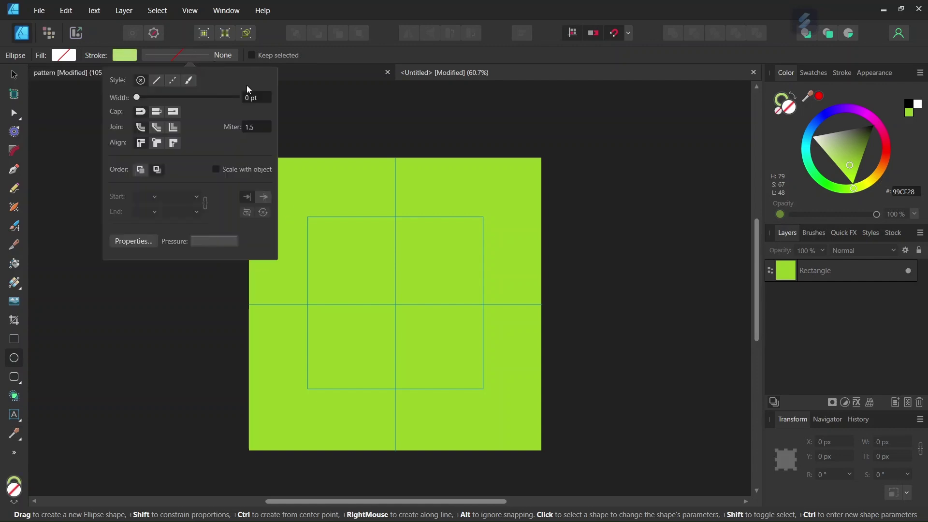
pyautogui.click(251, 98)
pyautogui.write('3')
pyautogui.press('Return')
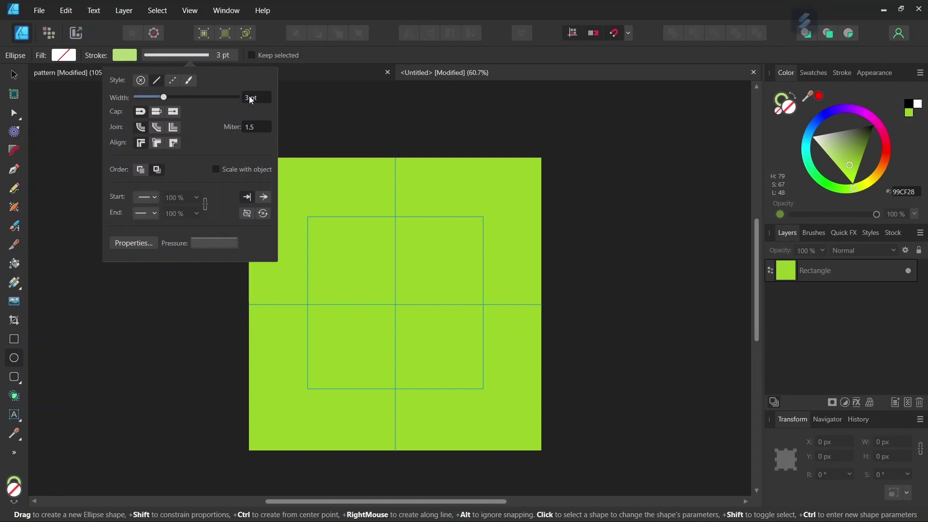
pyautogui.click(357, 263)
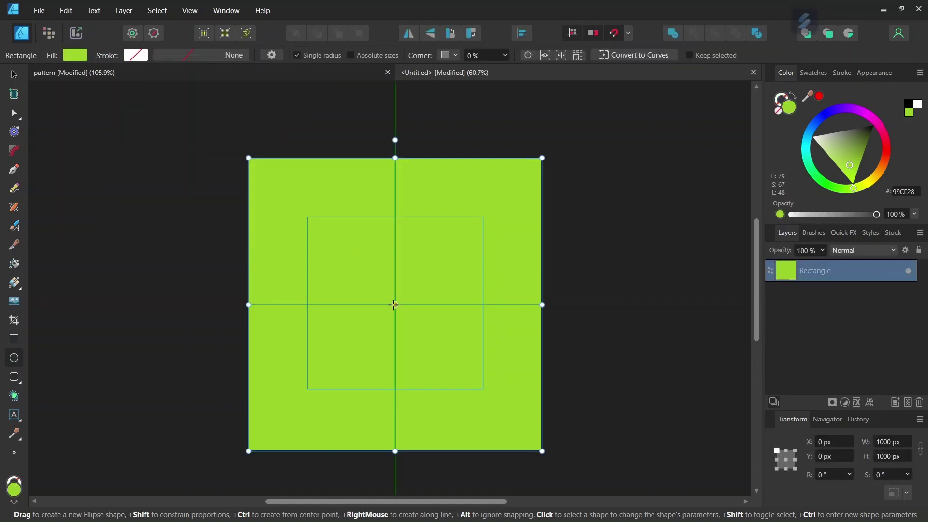
# Draw a circle about 140 px wide centred on the tile
pyautogui.moveTo(394, 305); pyautogui.dragTo(396, 305)
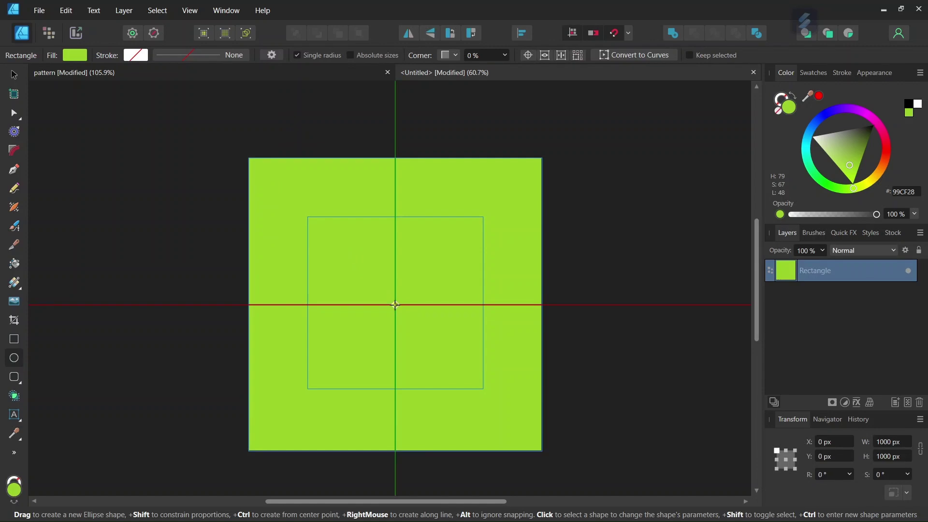
pyautogui.moveTo(396, 305); pyautogui.dragTo(378, 328)
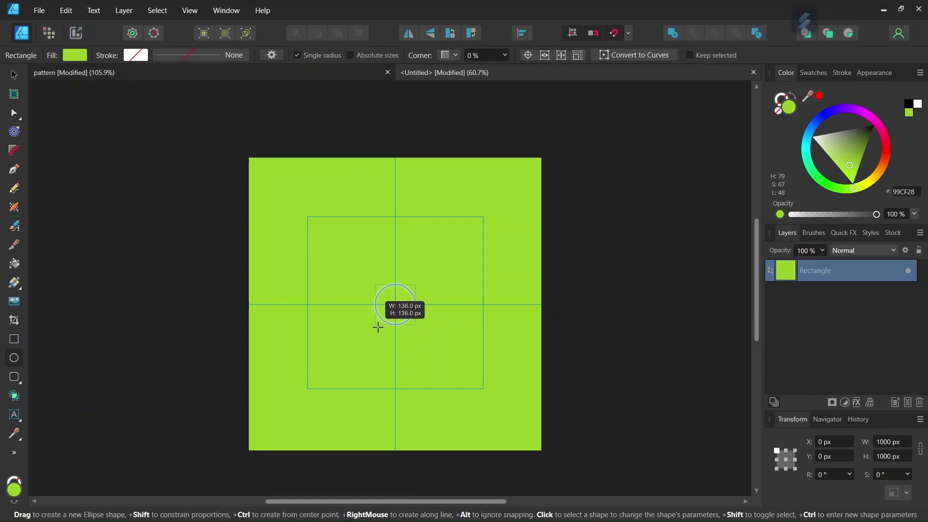
pyautogui.moveTo(378, 328); pyautogui.dragTo(377, 328)
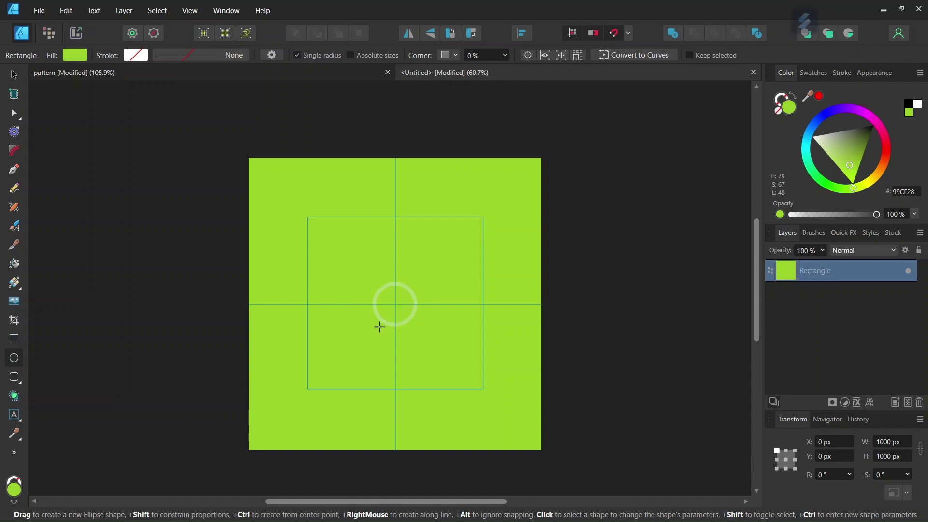
pyautogui.scroll(3, 378, 326)
# Select the ring and lighten its green stroke in the Color panel
pyautogui.click(14, 75)
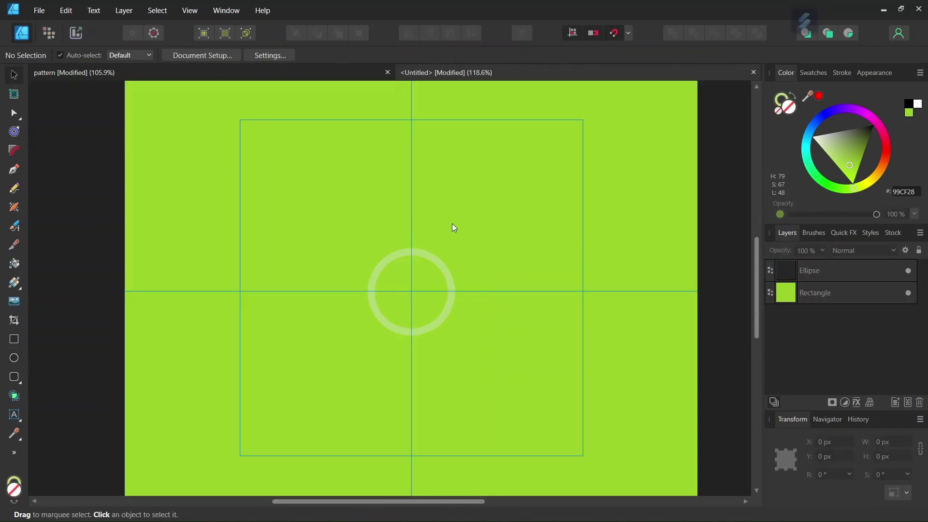
pyautogui.click(442, 266)
pyautogui.click(783, 99)
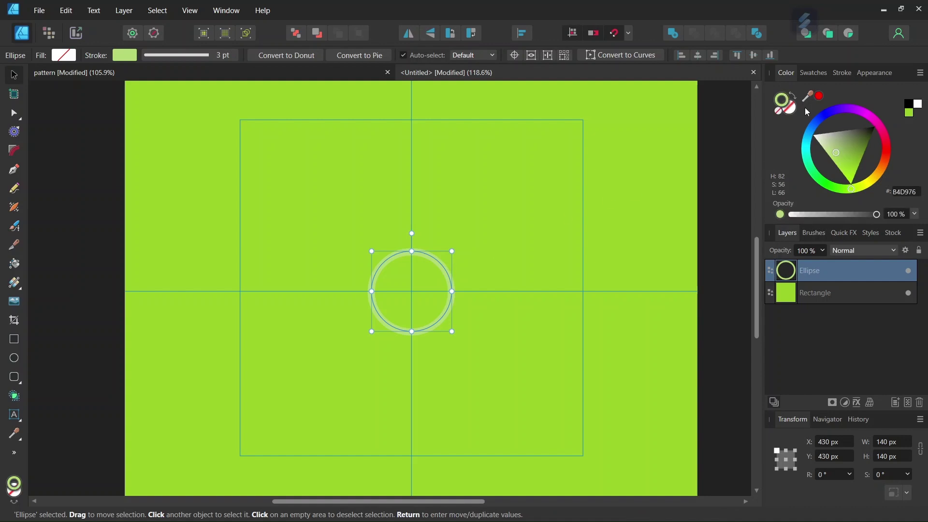
pyautogui.moveTo(835, 152); pyautogui.dragTo(833, 156)
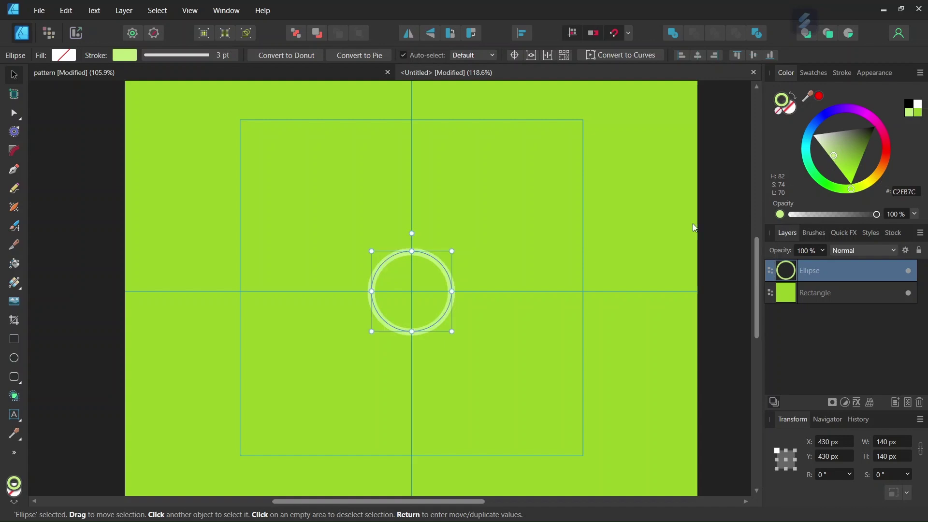
pyautogui.scroll(-1, 561, 251)
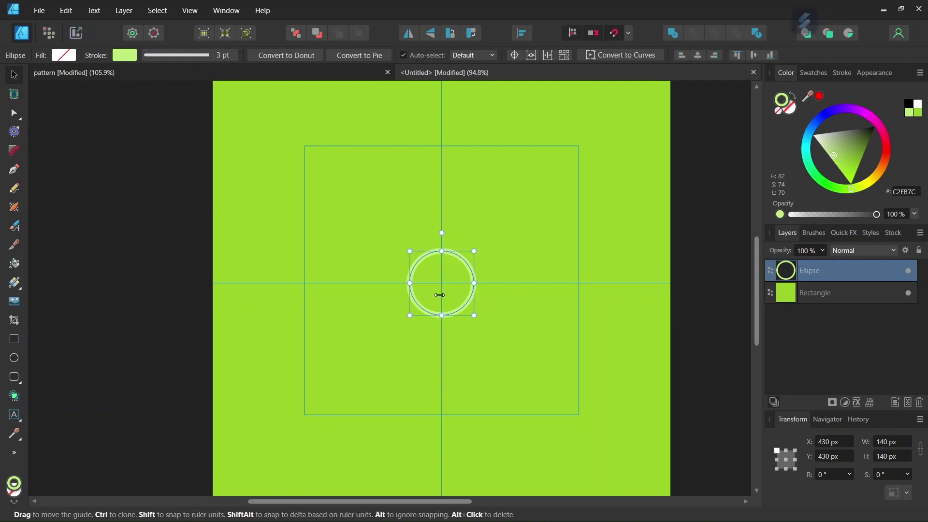
# Draw a vertical Pen line from the ring's top node to its bottom node
pyautogui.click(16, 173)
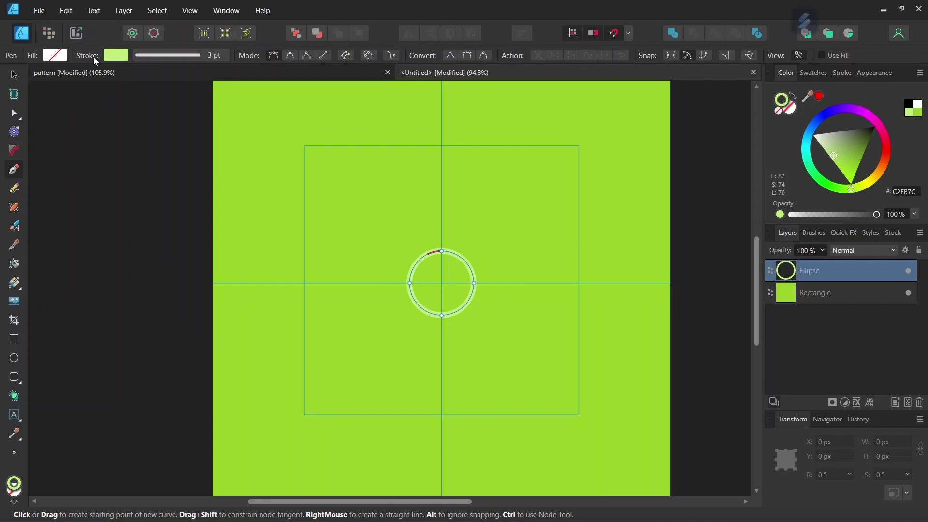
pyautogui.scroll(1, 487, 297)
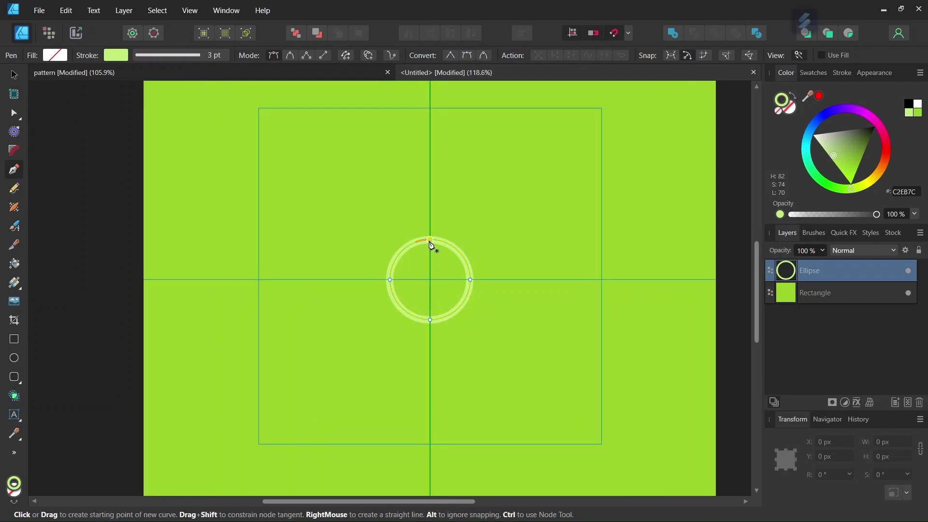
pyautogui.click(431, 240)
pyautogui.click(431, 320)
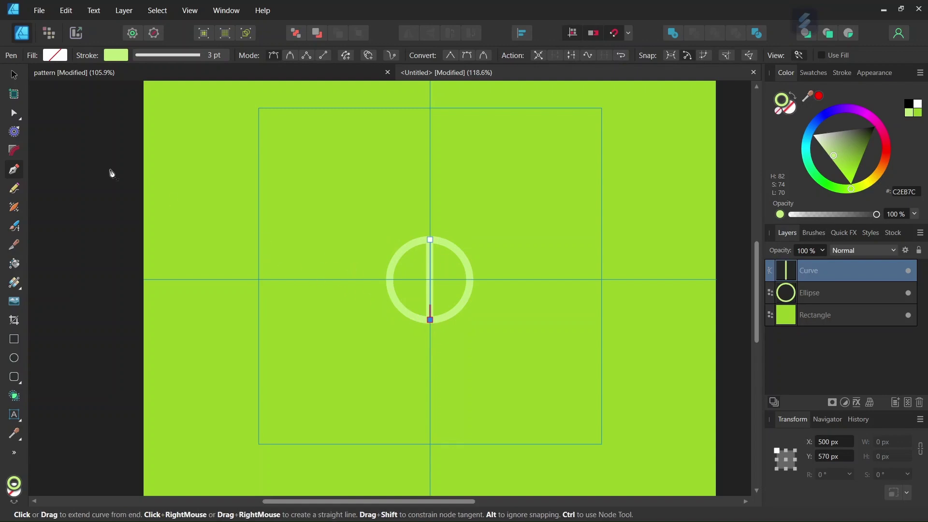
pyautogui.click(14, 76)
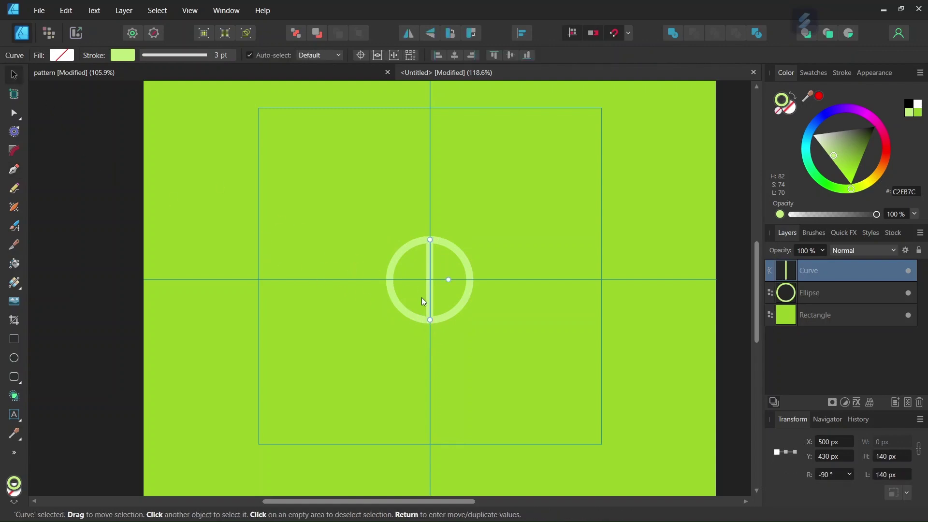
# Set the line's transform origin to its centre after comparing with the pattern document
pyautogui.click(296, 71)
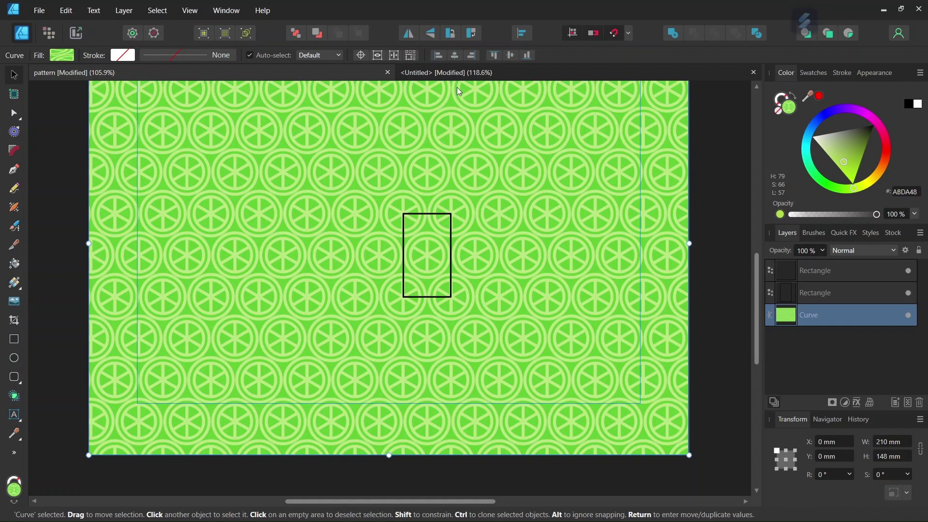
pyautogui.click(454, 71)
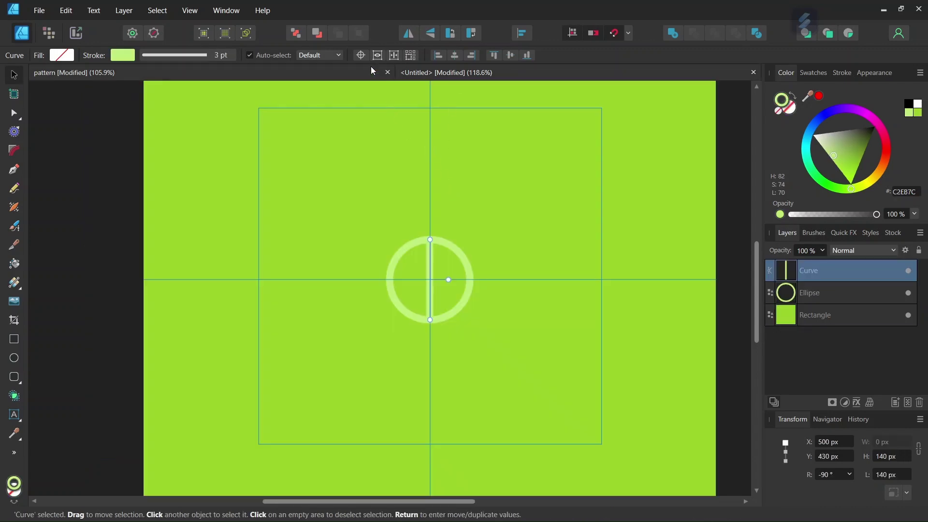
pyautogui.click(360, 55)
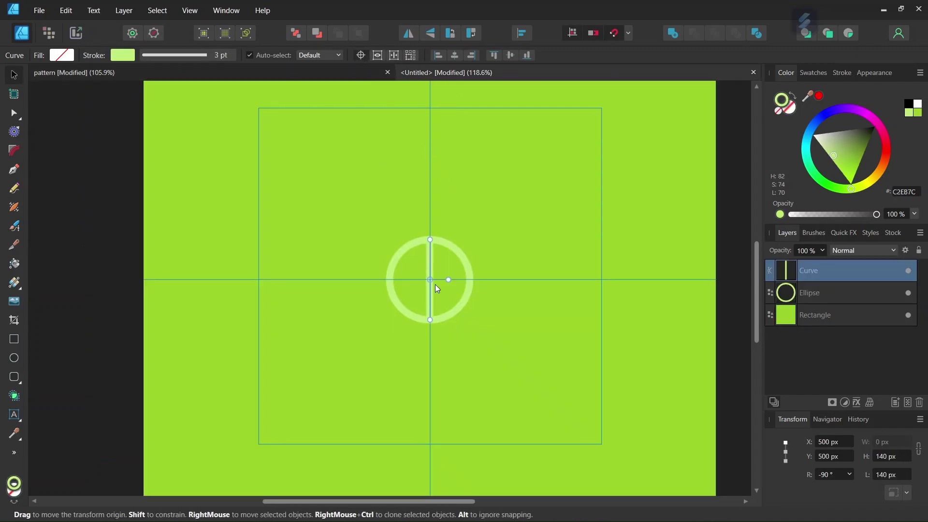
pyautogui.scroll(1, 475, 315)
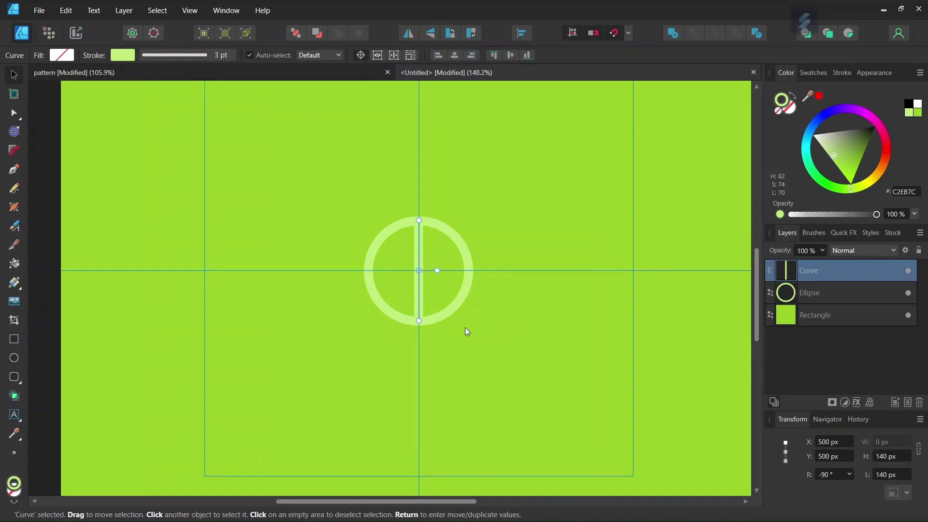
# Duplicate the spoke, rotate the copy by +120 to 30°, and duplicate again for 150°
pyautogui.press('alt')
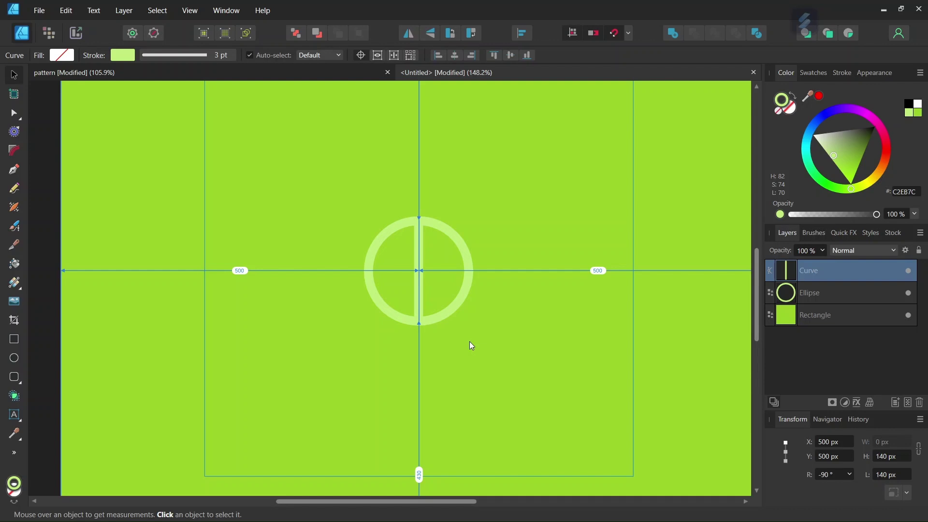
pyautogui.hotkey('ctrl', 'j')
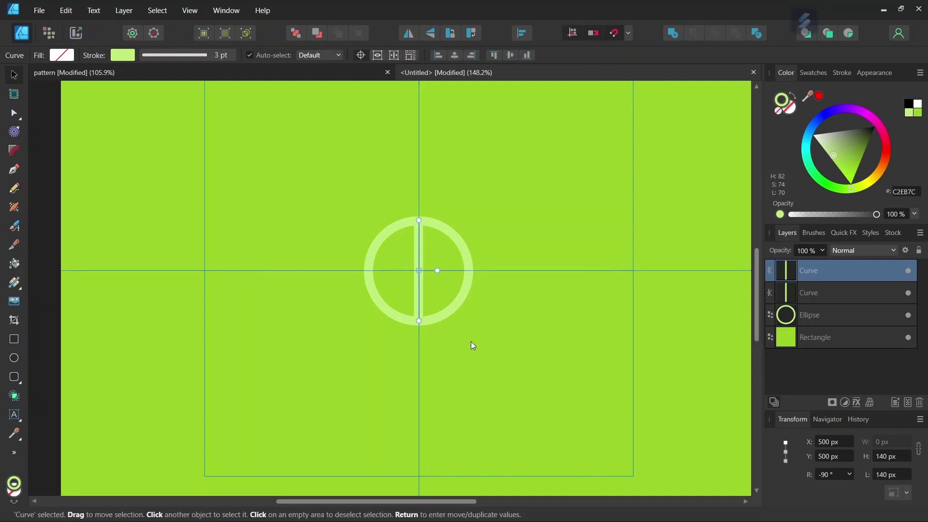
pyautogui.click(839, 475)
pyautogui.write('+120')
pyautogui.press('Return')
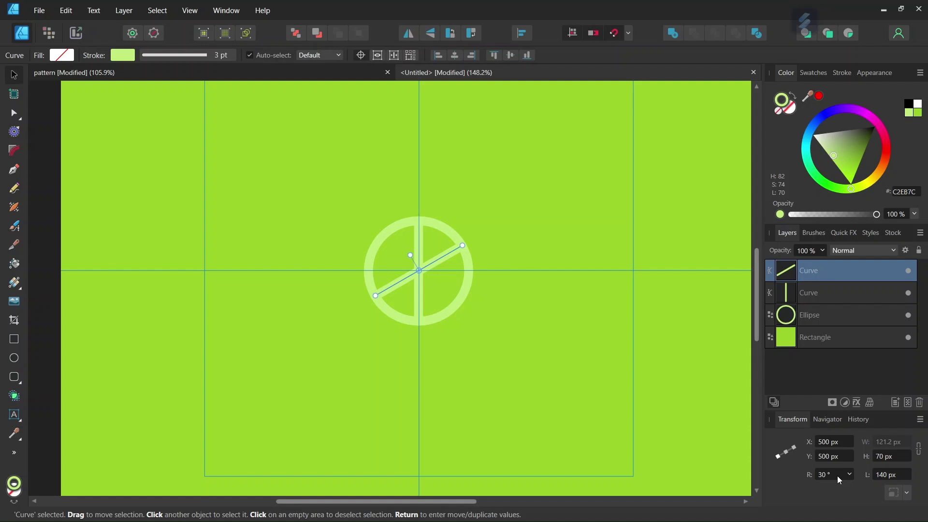
pyautogui.hotkey('ctrl', 'j')
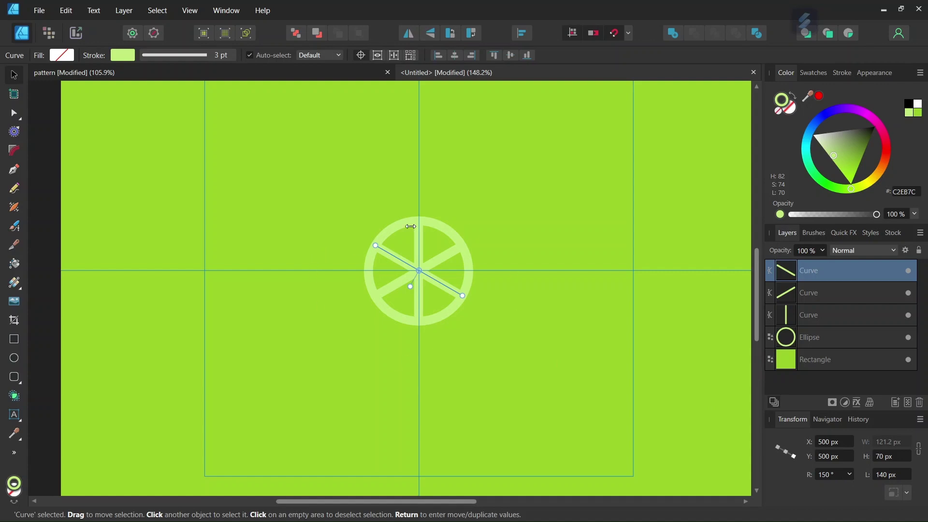
pyautogui.click(478, 347)
# Duplicate the ring and enlarge the copy around its centre to about 184 px
pyautogui.scroll(-1, 469, 328)
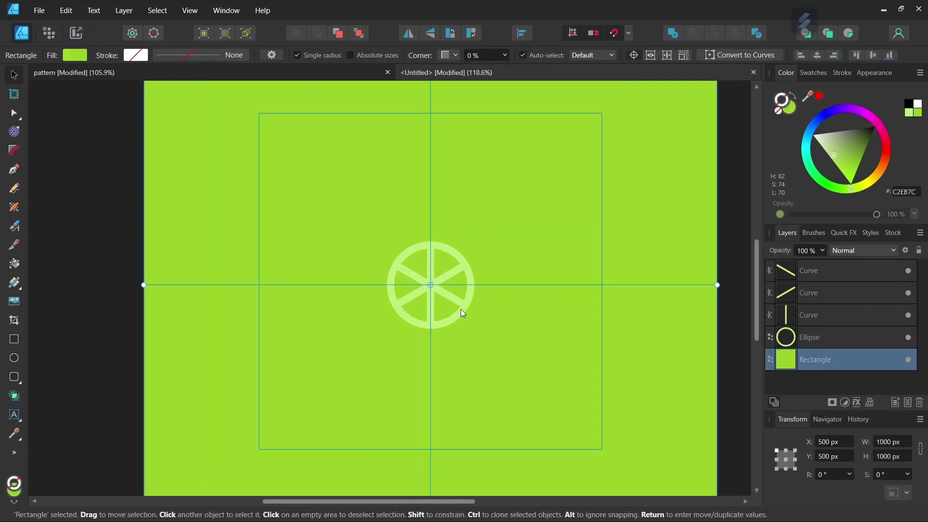
pyautogui.scroll(1, 449, 305)
pyautogui.click(479, 271)
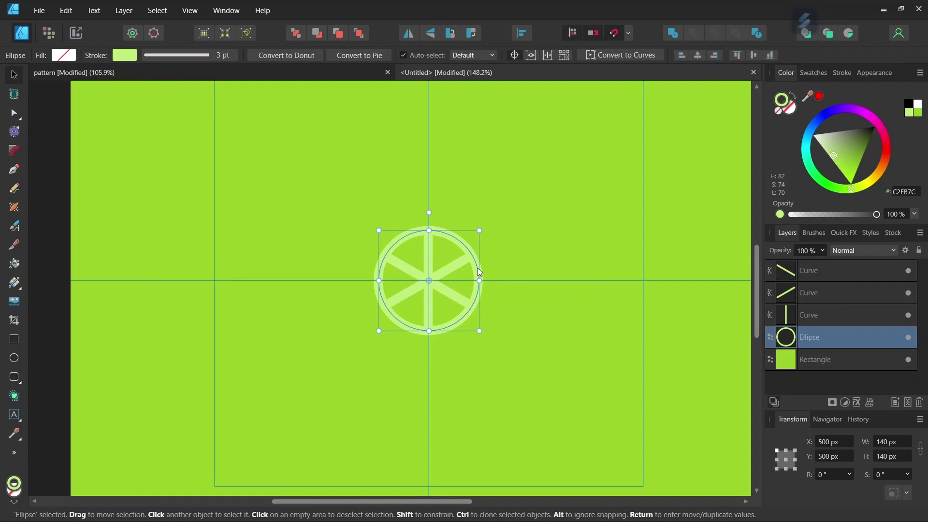
pyautogui.hotkey('ctrl', 'j')
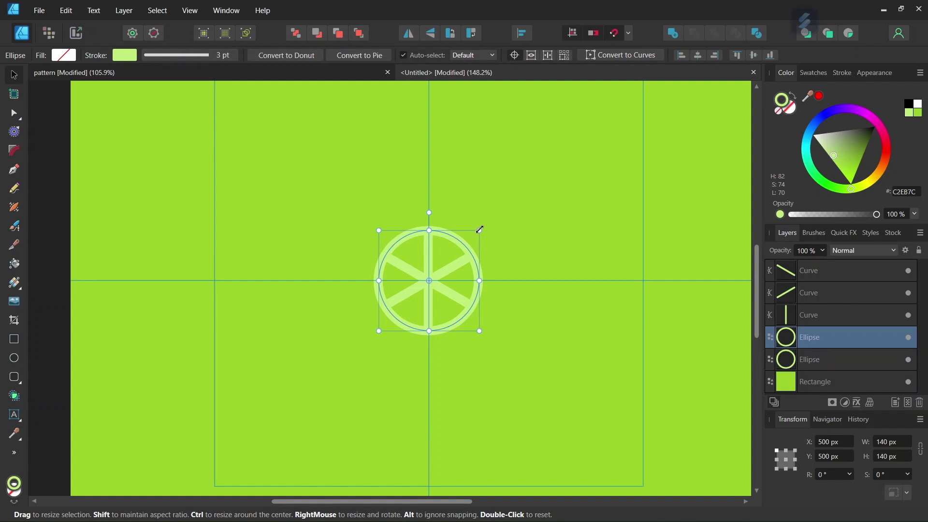
pyautogui.moveTo(480, 229); pyautogui.dragTo(484, 226)
pyautogui.moveTo(488, 221); pyautogui.dragTo(494, 213)
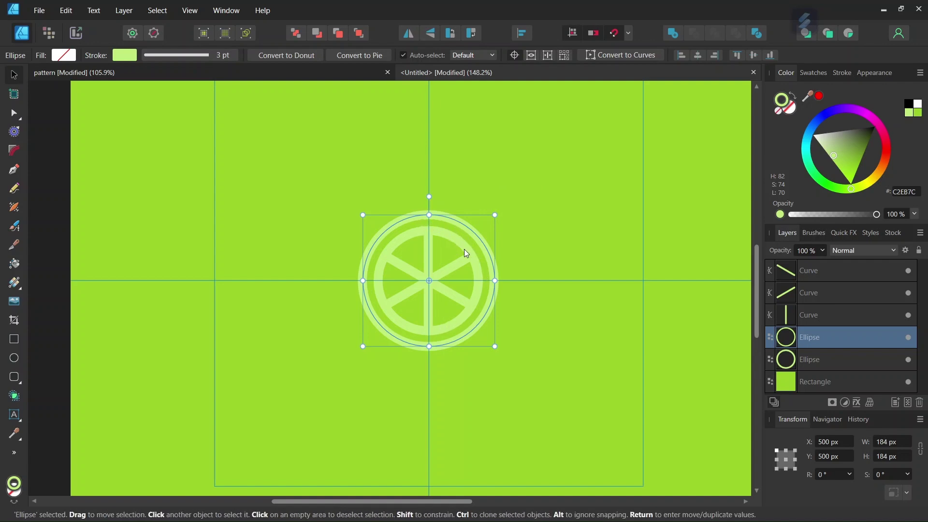
# Select the top Curve through the lower Ellipse, all five slice layers, in Layers
pyautogui.click(510, 251)
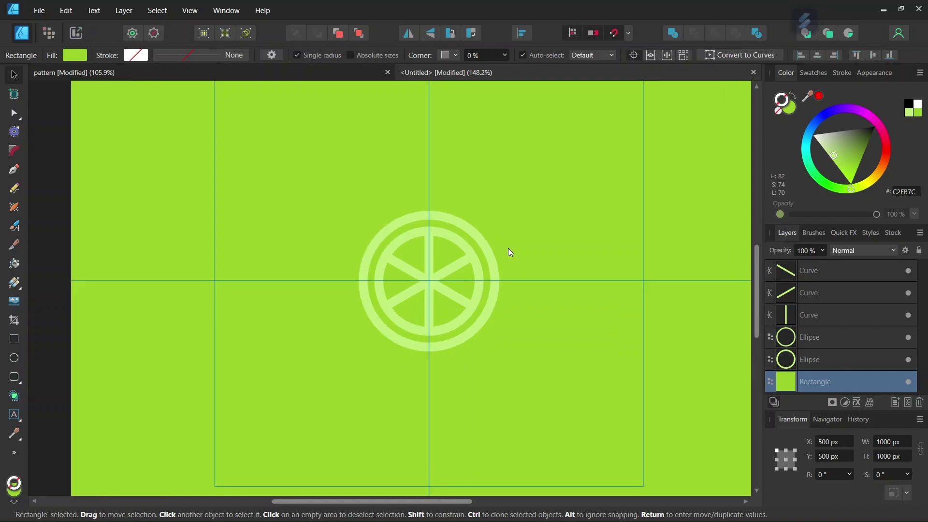
pyautogui.click(816, 276)
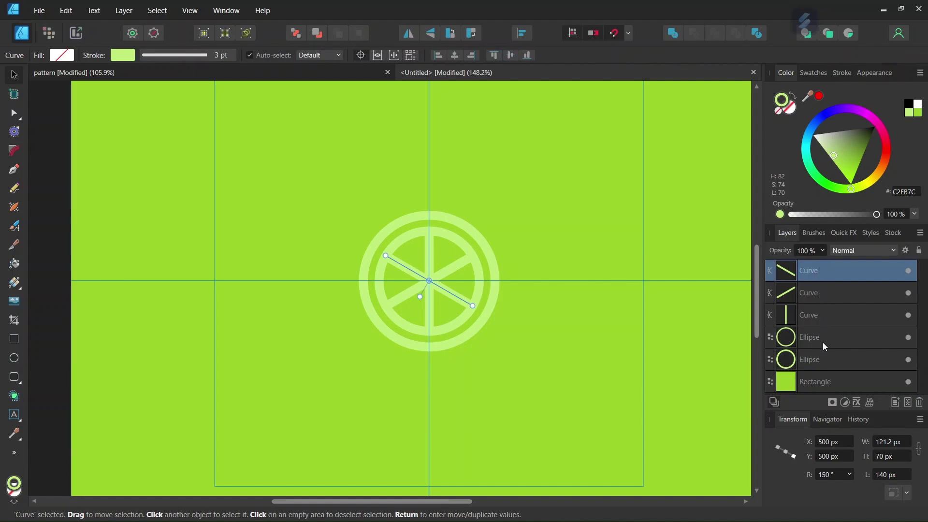
pyautogui.keyDown('shift'); pyautogui.click(820, 361); pyautogui.keyUp('shift')
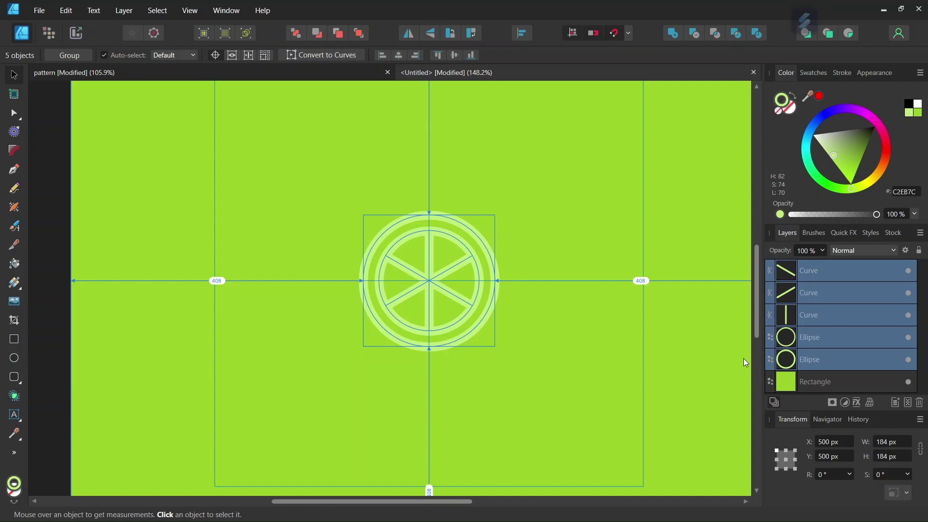
# Group the five slice parts with Ctrl+G and compare against the pattern document
pyautogui.hotkey('ctrl', 'g')
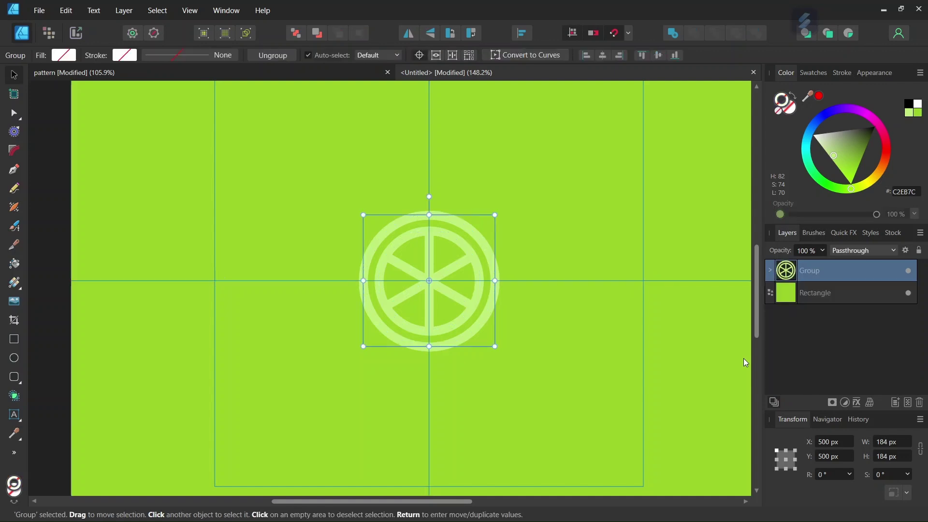
pyautogui.press('alt')
pyautogui.scroll(-2, 585, 332)
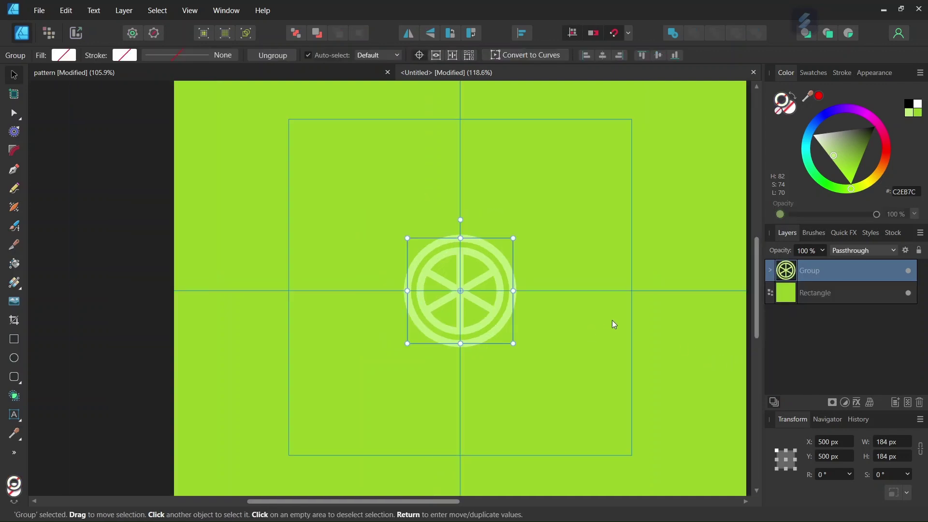
pyautogui.click(285, 74)
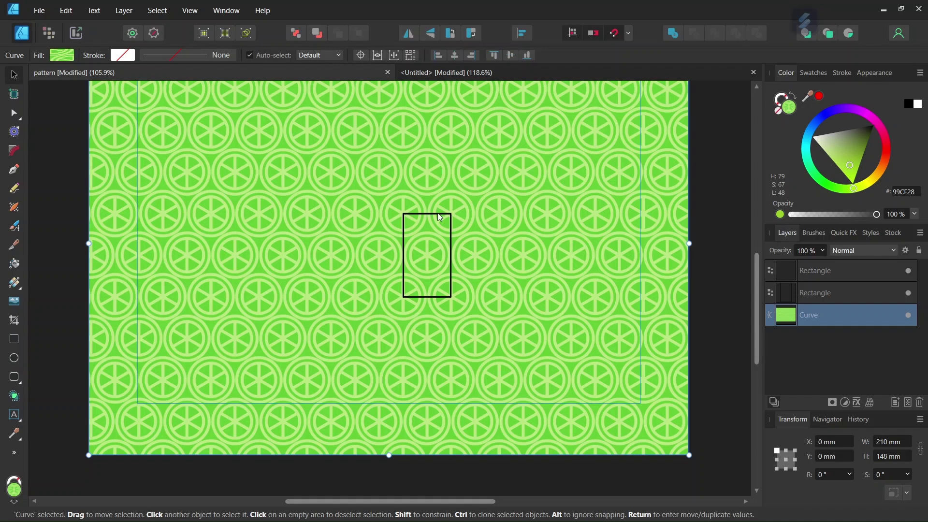
pyautogui.click(490, 74)
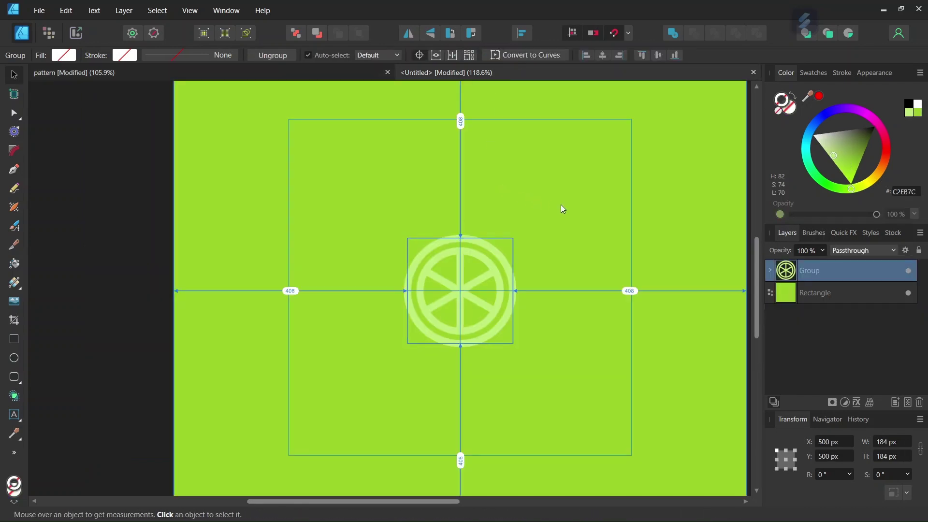
pyautogui.scroll(-2, 578, 213)
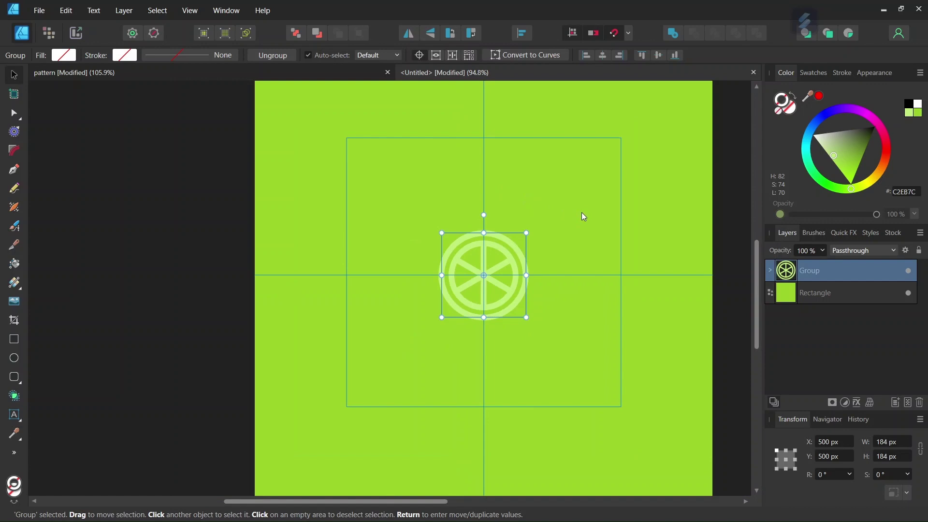
# Duplicate the lime-slice group and place the copy to the right of the original
pyautogui.hotkey('ctrl', 'j')
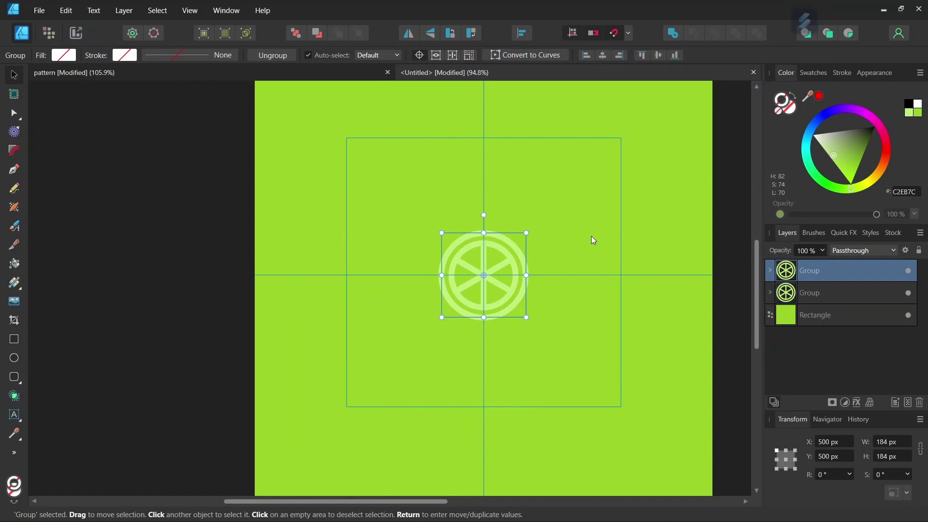
pyautogui.scroll(2, 595, 247)
pyautogui.scroll(1, 543, 253)
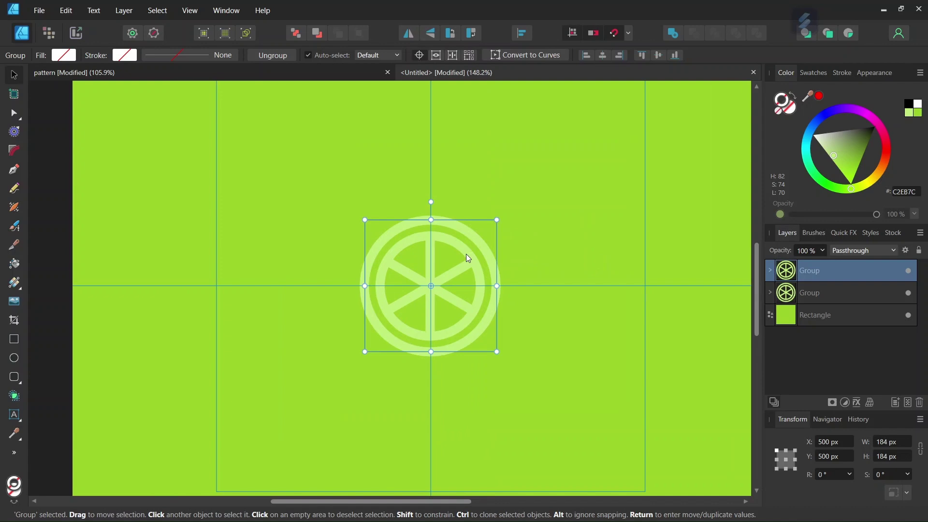
pyautogui.moveTo(472, 259); pyautogui.dragTo(608, 257)
# Move the copy's transform origin onto the original's centre and bring up Move / Duplicate
pyautogui.scroll(4, 524, 275)
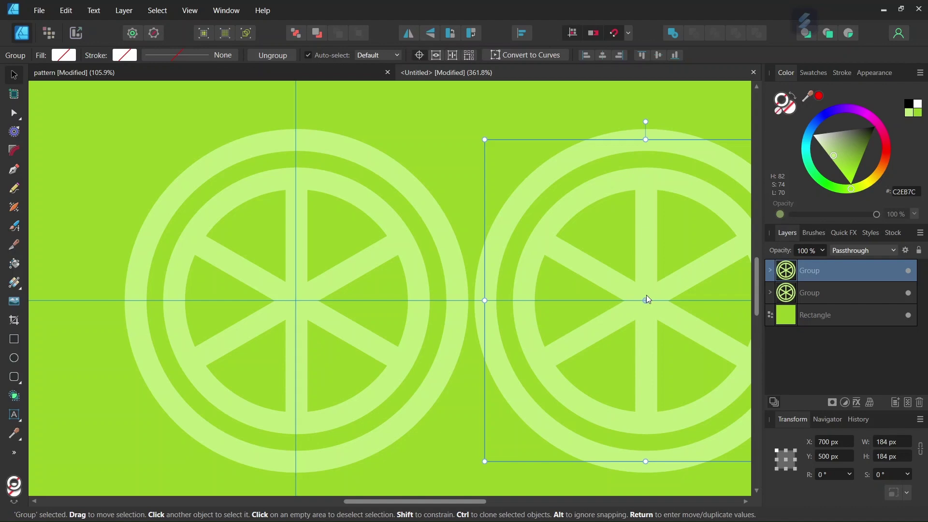
pyautogui.moveTo(646, 301); pyautogui.dragTo(296, 300)
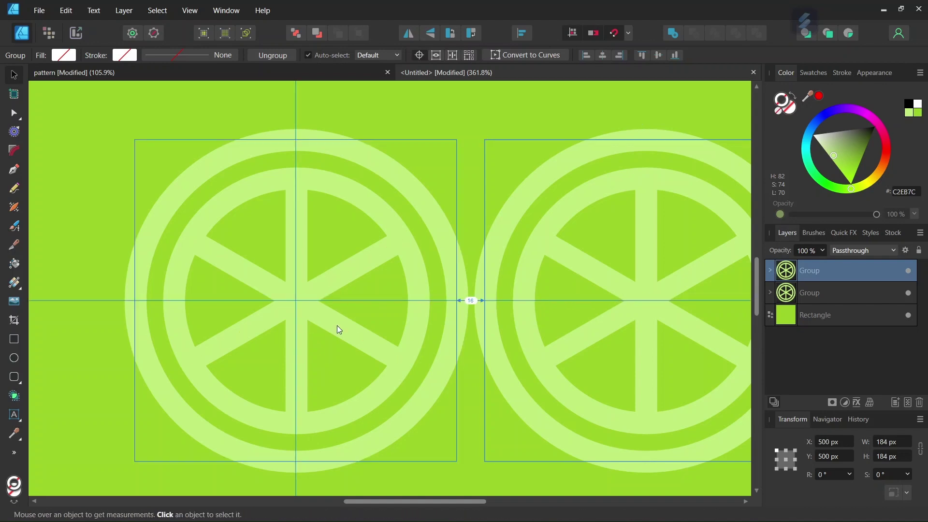
pyautogui.scroll(-4, 339, 330)
pyautogui.press('Return')
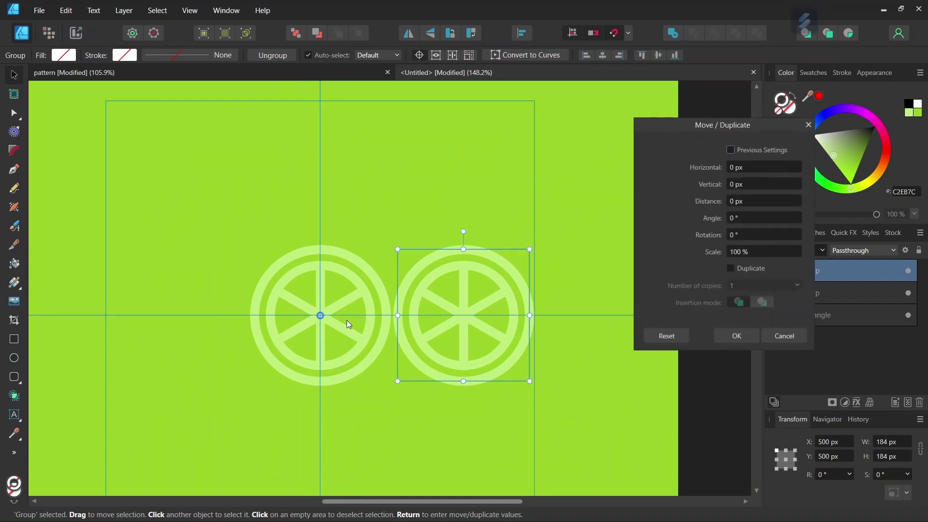
# Duplicate the slice five times at 60° rotation each to complete the six-slice ring, then select the right-hand slice
pyautogui.click(730, 270)
pyautogui.click(738, 286)
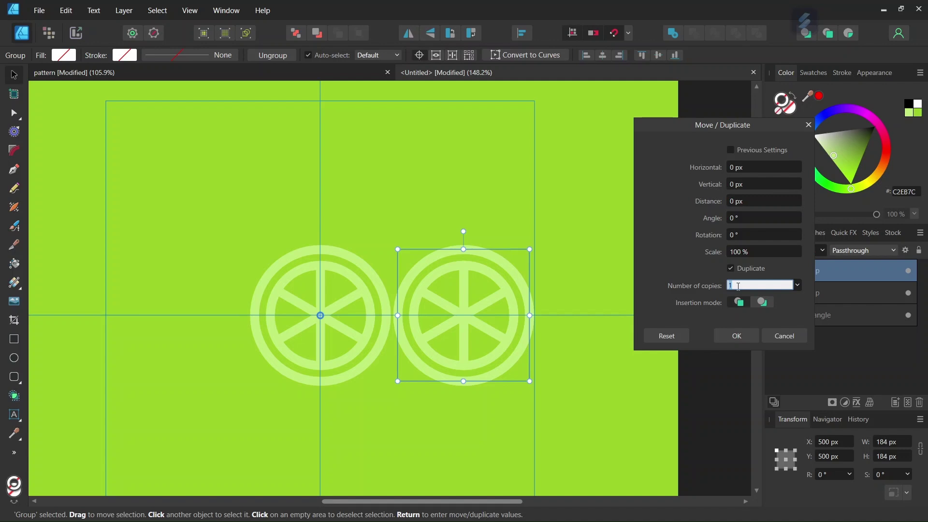
pyautogui.write('5')
pyautogui.click(747, 236)
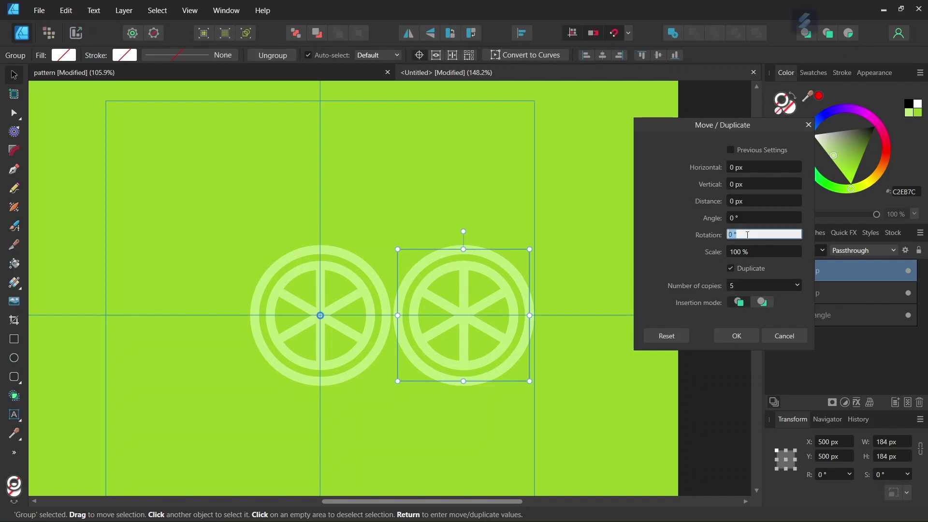
pyautogui.write('60')
pyautogui.press('Return')
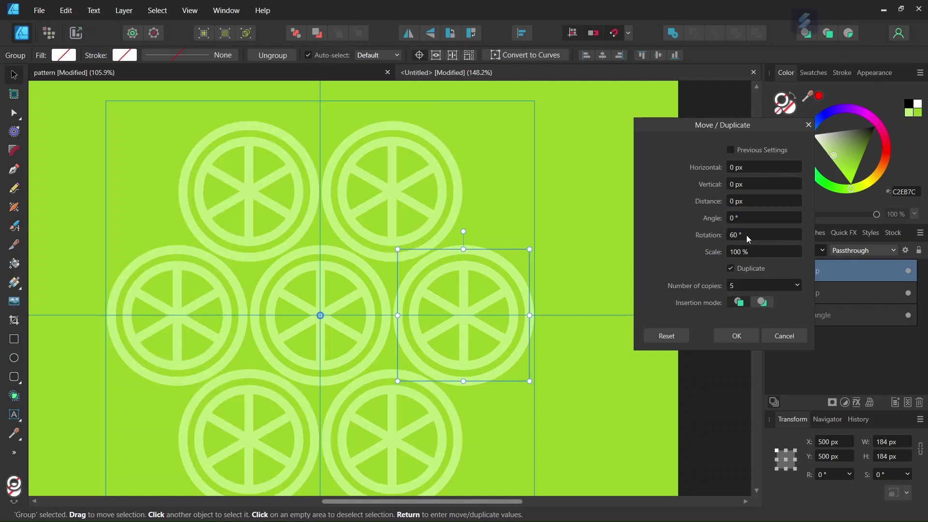
pyautogui.click(730, 338)
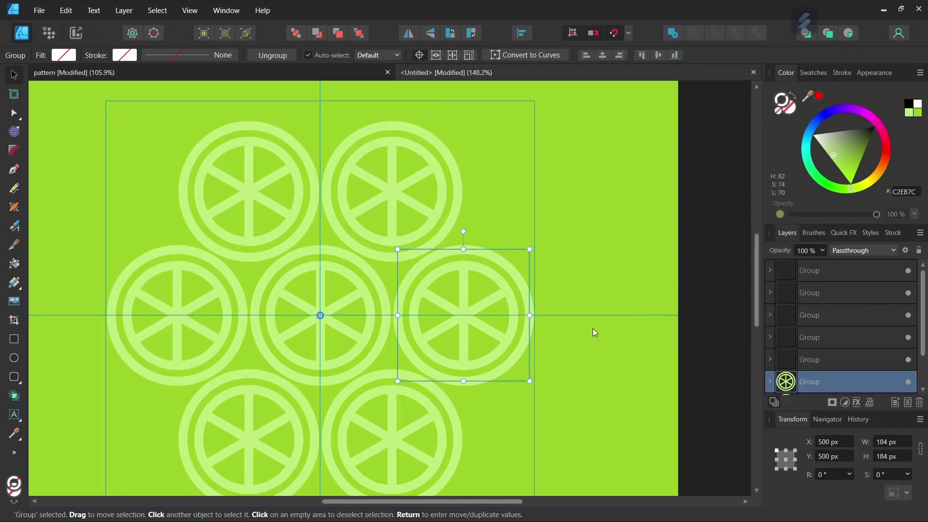
pyautogui.click(309, 271)
pyautogui.click(519, 280)
# Delete the left and right slices beside the centre, leaving five lime slices on the tile
pyautogui.keyDown('shift'); pyautogui.click(195, 273); pyautogui.keyUp('shift')
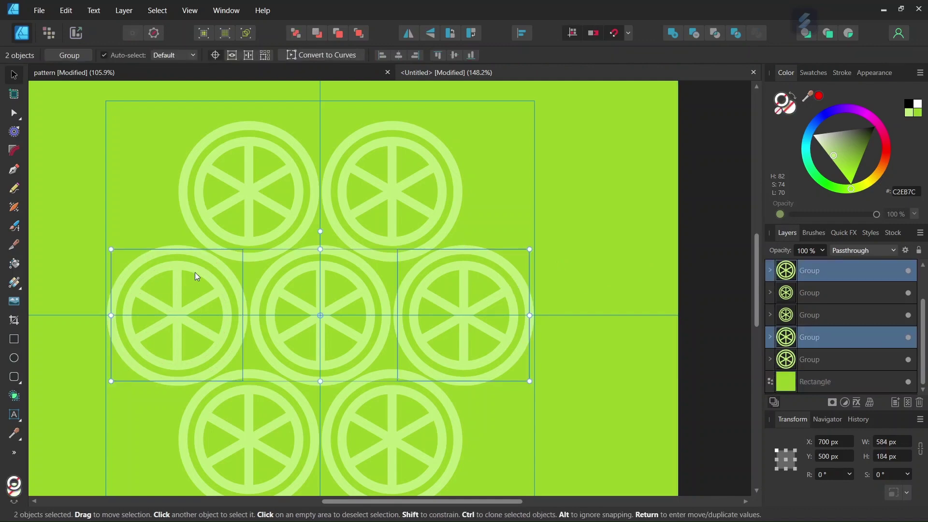
pyautogui.press('Delete')
pyautogui.scroll(-1, 248, 163)
pyautogui.click(249, 163)
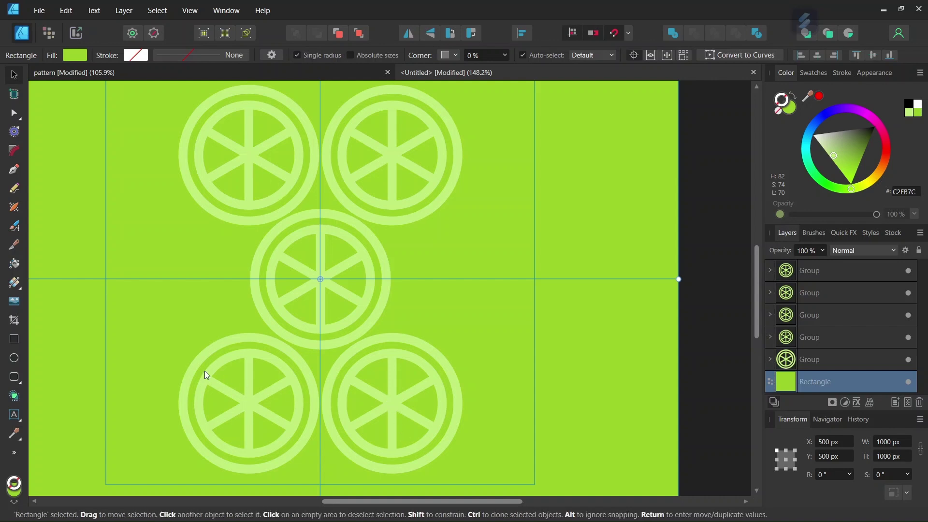
# Pick the Rectangle tool, undo an accidental fill removal on the background square, and deselect it
pyautogui.click(14, 339)
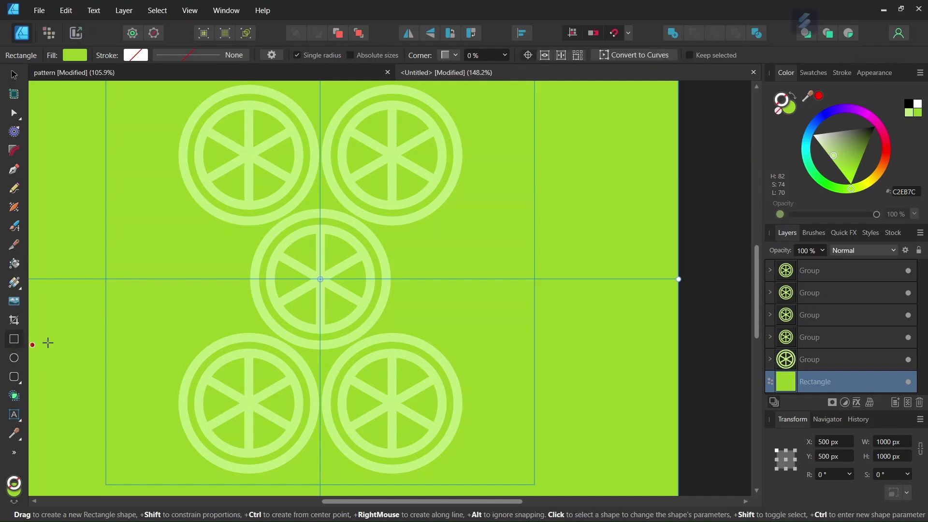
pyautogui.click(75, 56)
pyautogui.click(190, 77)
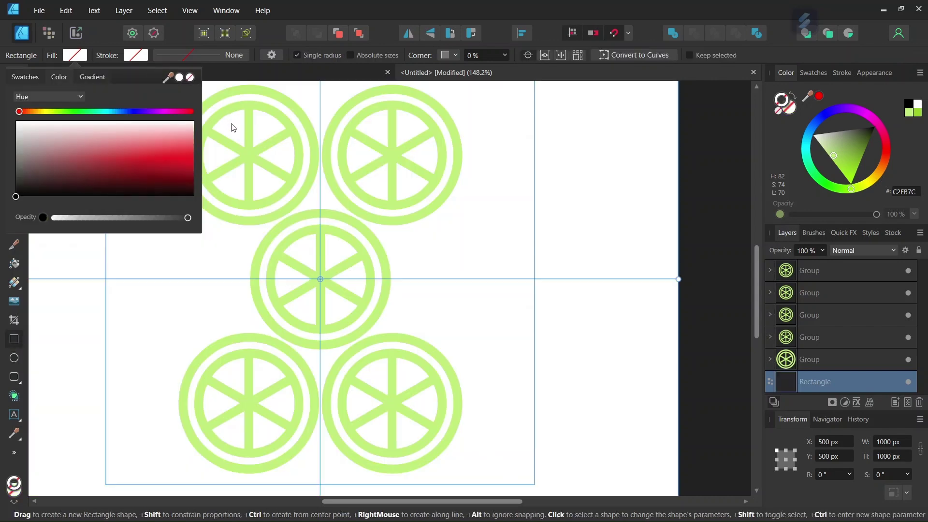
pyautogui.hotkey('ctrl', 'z')
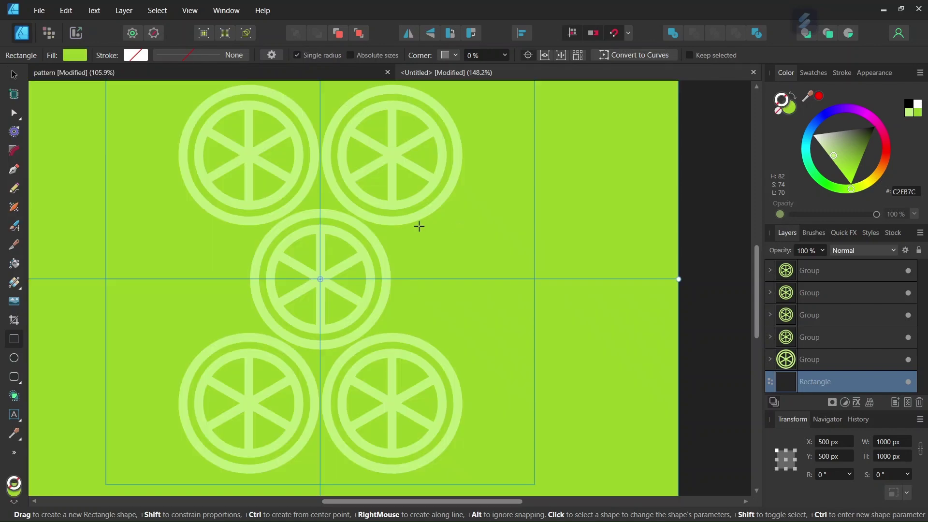
pyautogui.hotkey('ctrl', 'd')
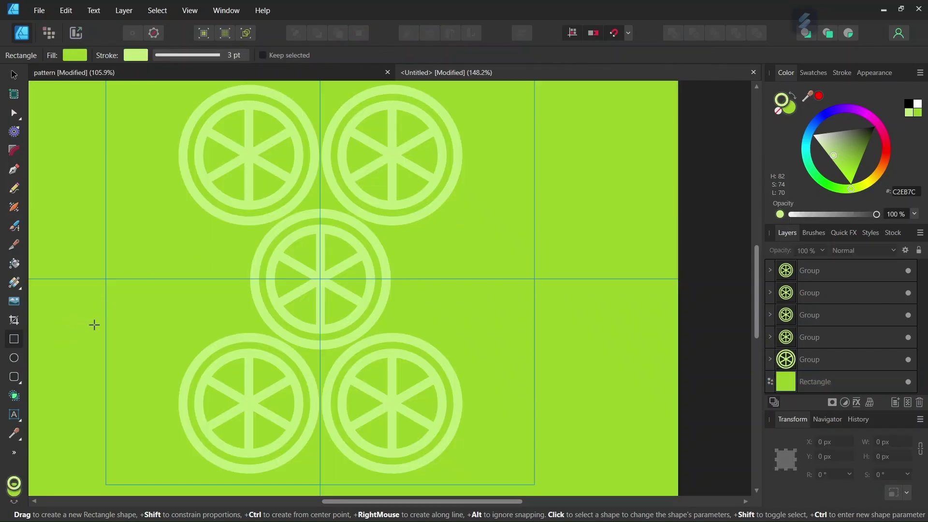
pyautogui.scroll(-3, 94, 325)
pyautogui.moveTo(432, 506); pyautogui.dragTo(389, 506)
# Draw a no-fill, no-stroke 200 × 346.4 px rectangle between the top-left and bottom-right slice centres
pyautogui.click(74, 56)
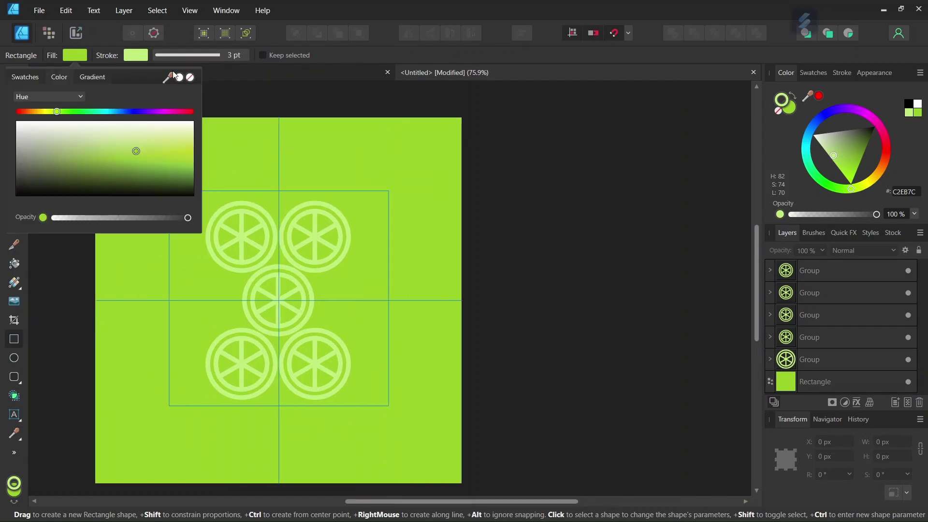
pyautogui.click(191, 77)
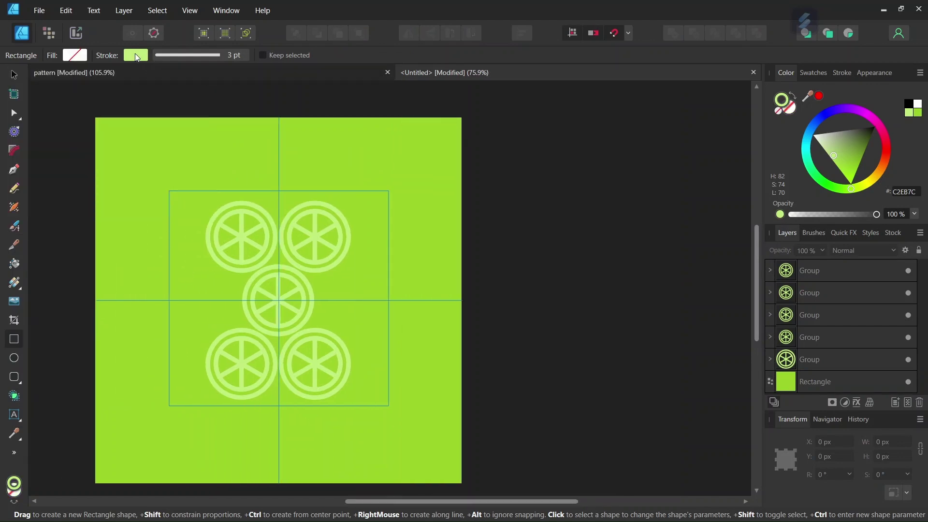
pyautogui.click(135, 55)
pyautogui.click(192, 76)
pyautogui.scroll(2, 285, 252)
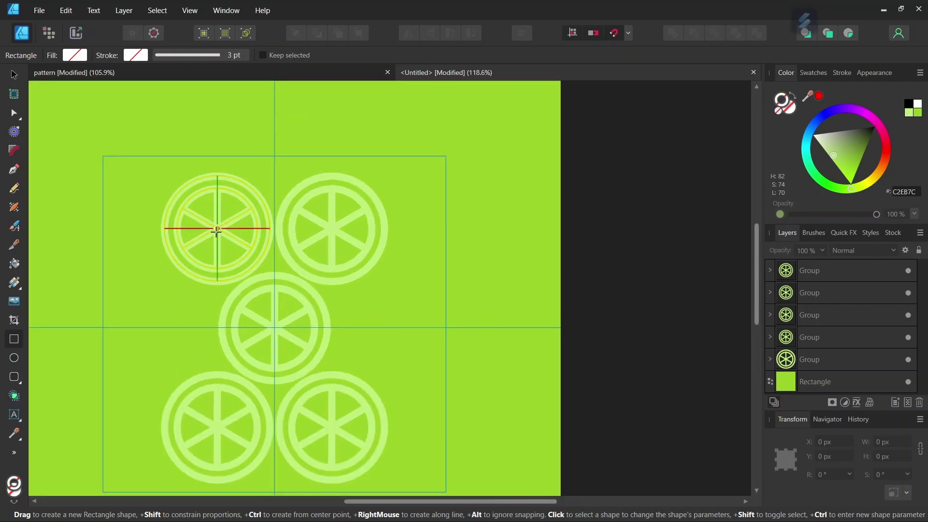
pyautogui.moveTo(216, 231); pyautogui.dragTo(330, 429)
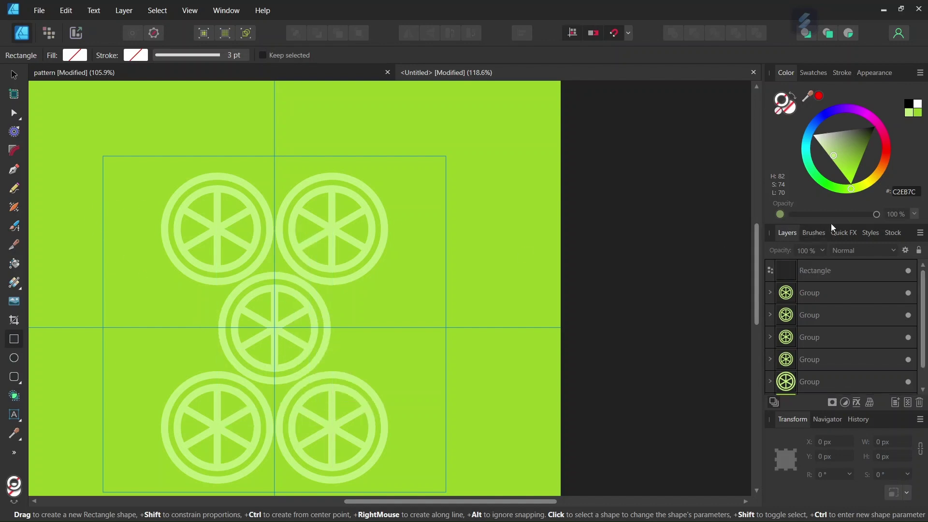
pyautogui.click(825, 274)
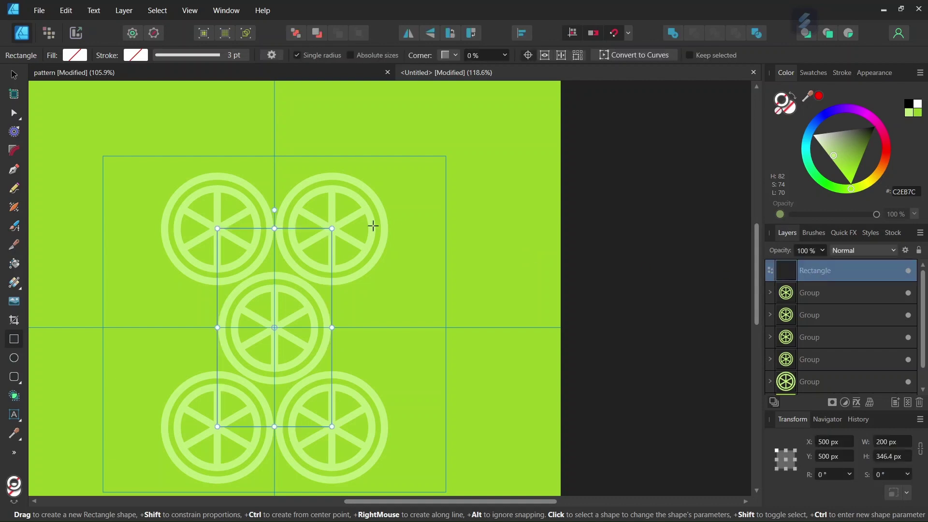
pyautogui.click(14, 75)
pyautogui.scroll(1, 218, 236)
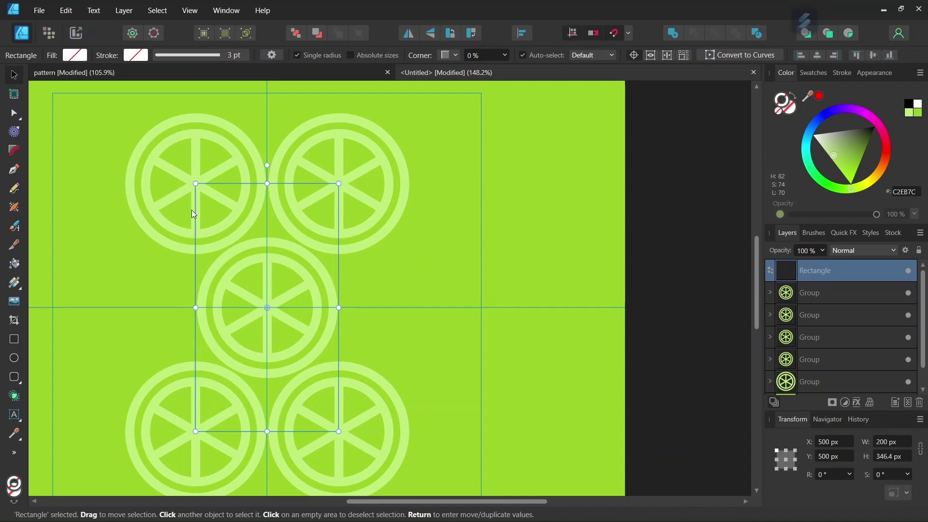
pyautogui.scroll(2, 197, 213)
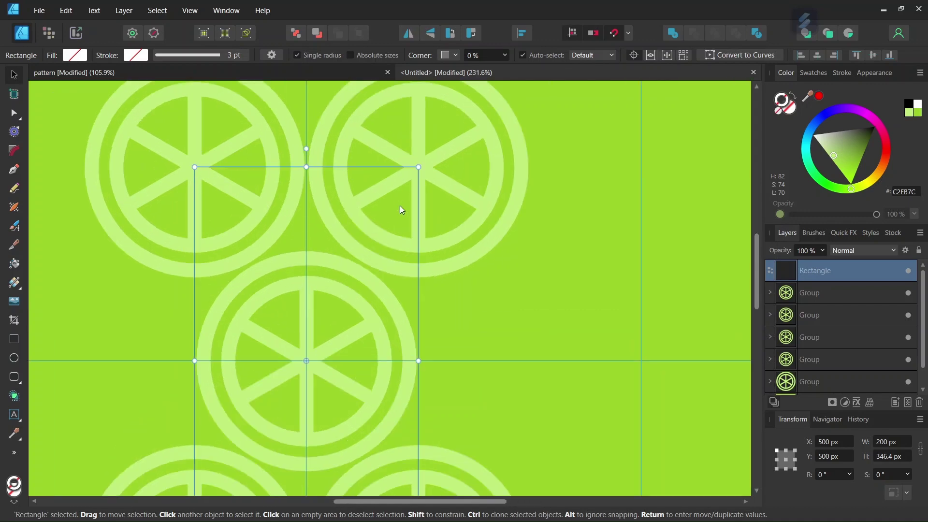
pyautogui.scroll(-4, 402, 212)
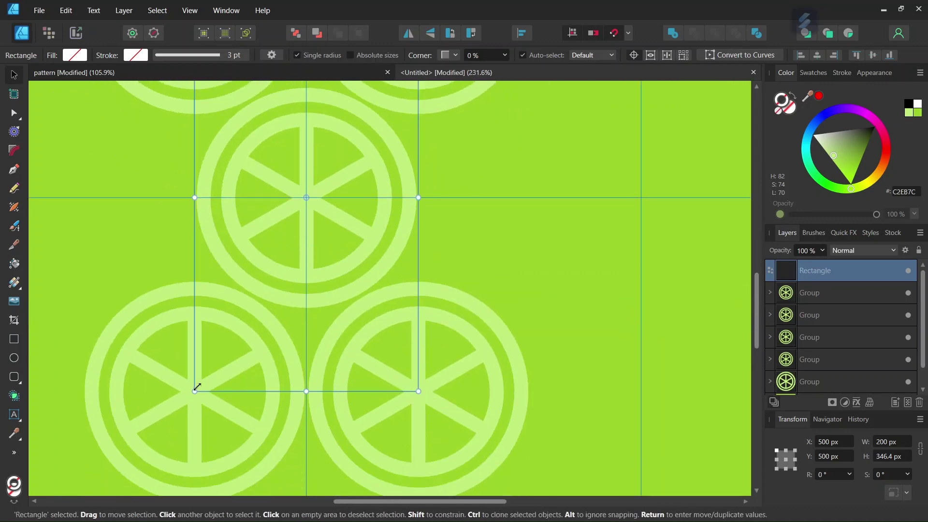
pyautogui.scroll(-3, 269, 295)
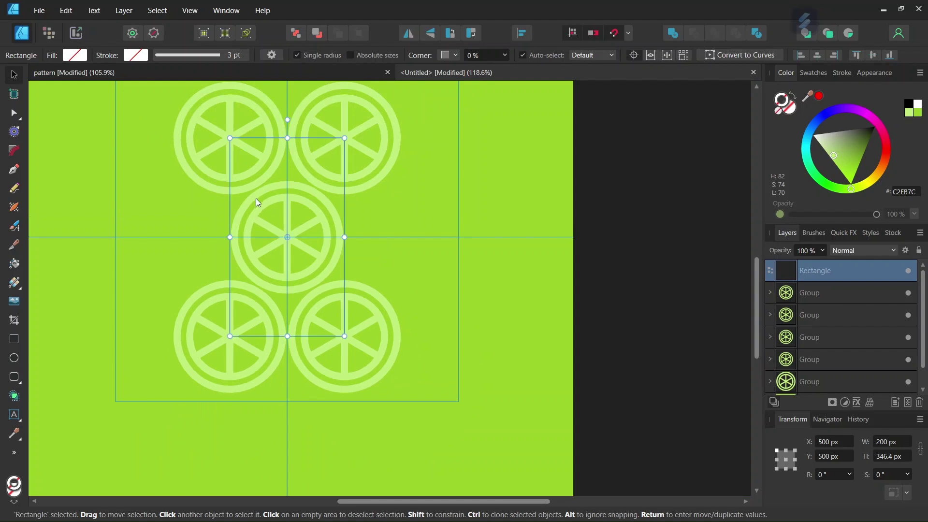
# Export only the selection area as a 200 × 348 px PNG named Lime-Patter2 in the Lime Pattern folder
pyautogui.click(34, 12)
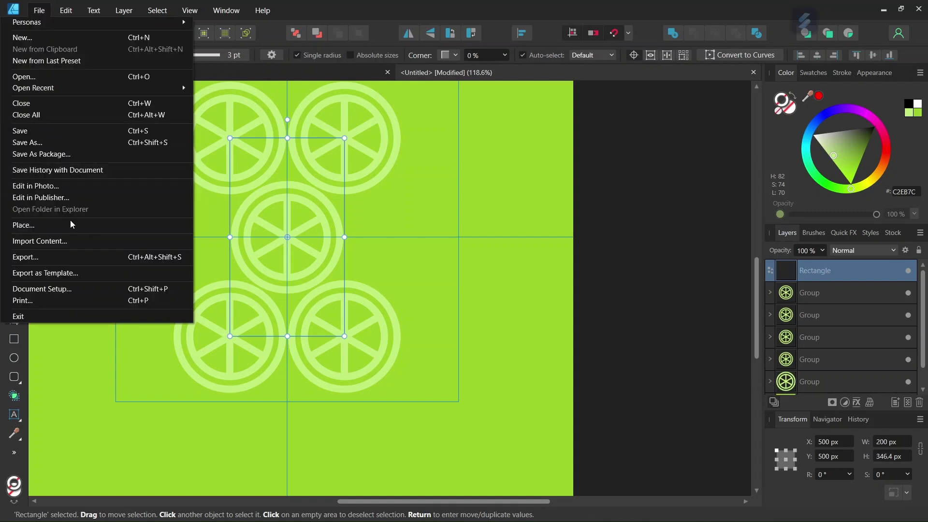
pyautogui.click(61, 258)
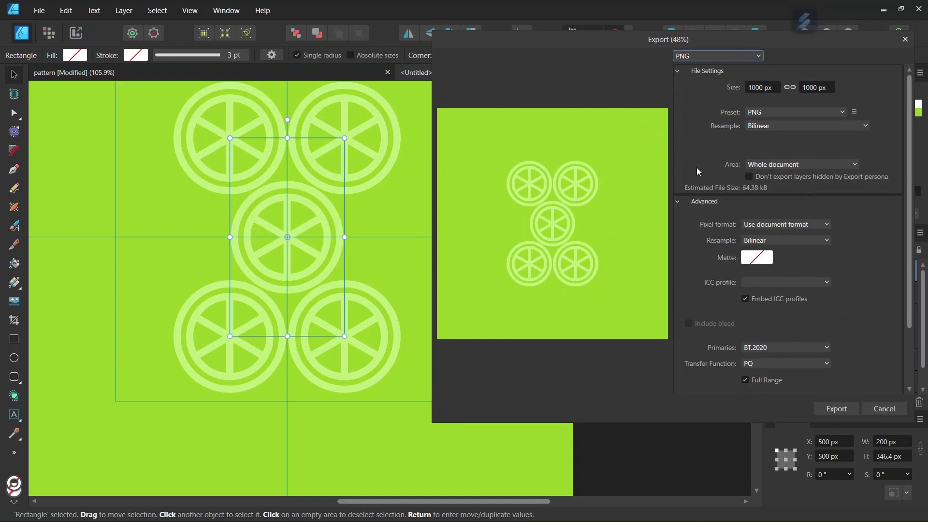
pyautogui.click(770, 165)
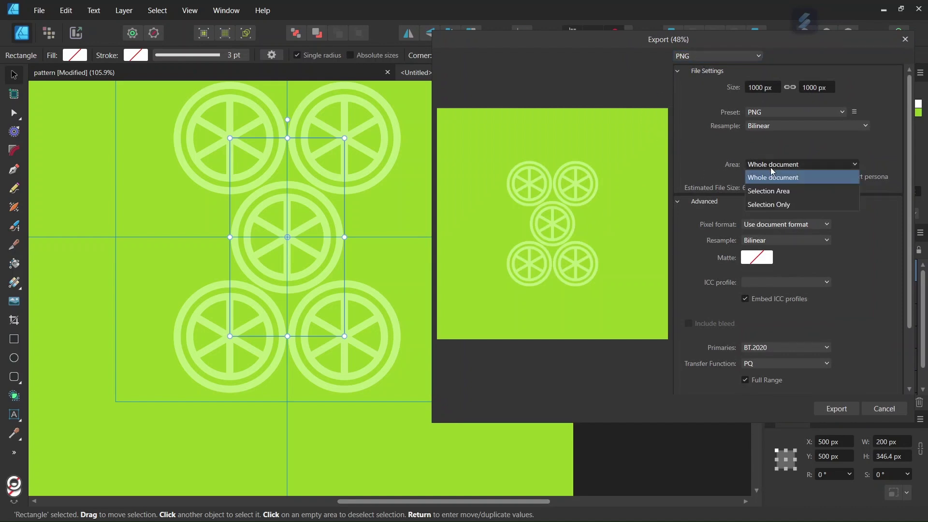
pyautogui.click(770, 193)
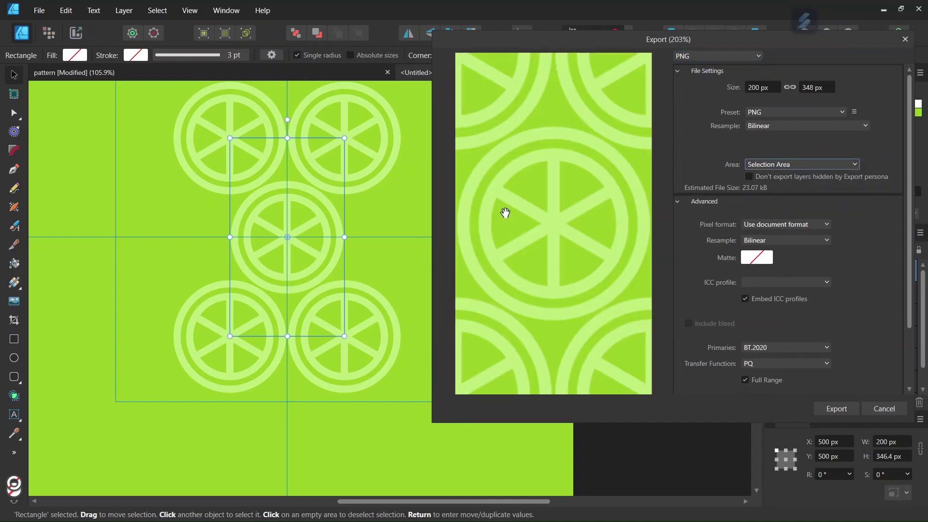
pyautogui.click(837, 410)
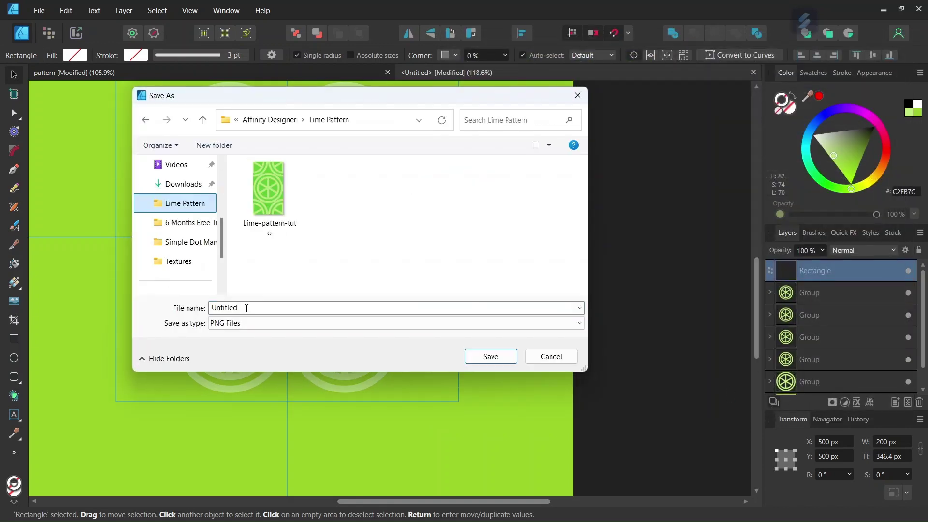
pyautogui.write('Lime')
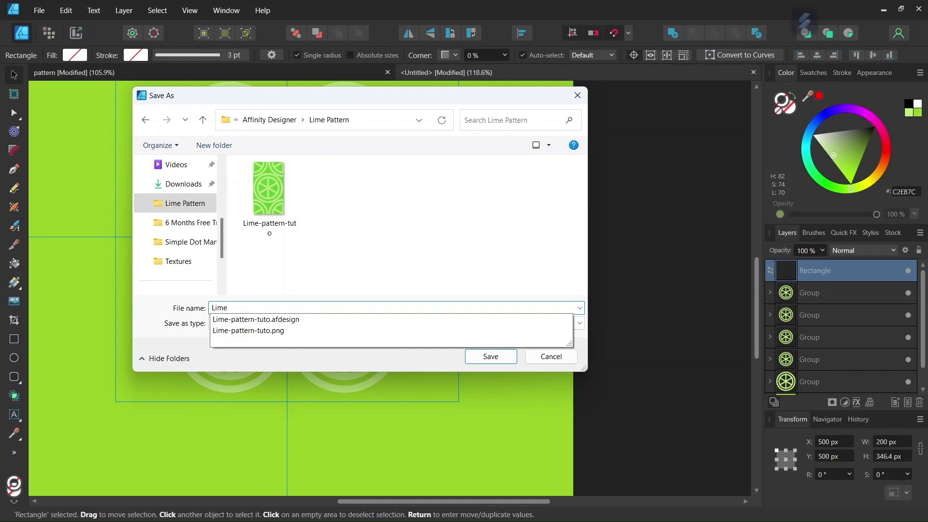
pyautogui.write('-Patter2')
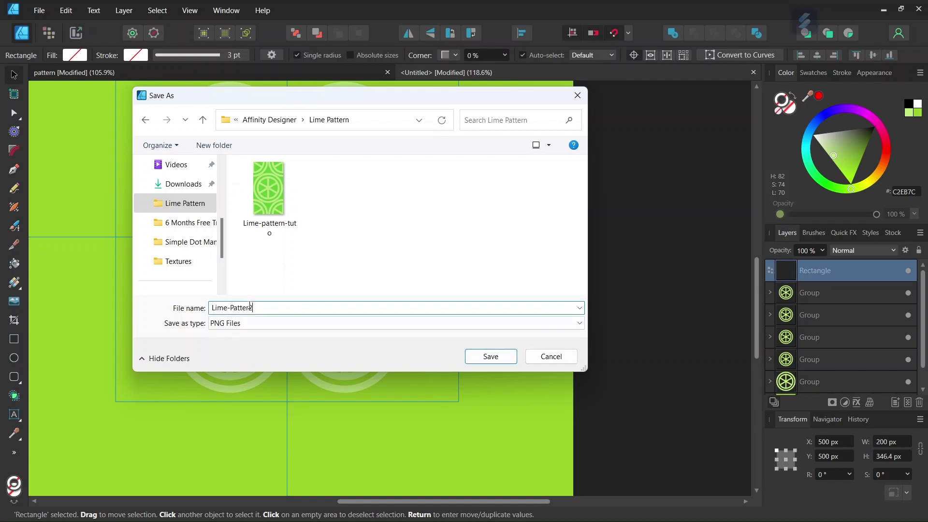
pyautogui.click(493, 358)
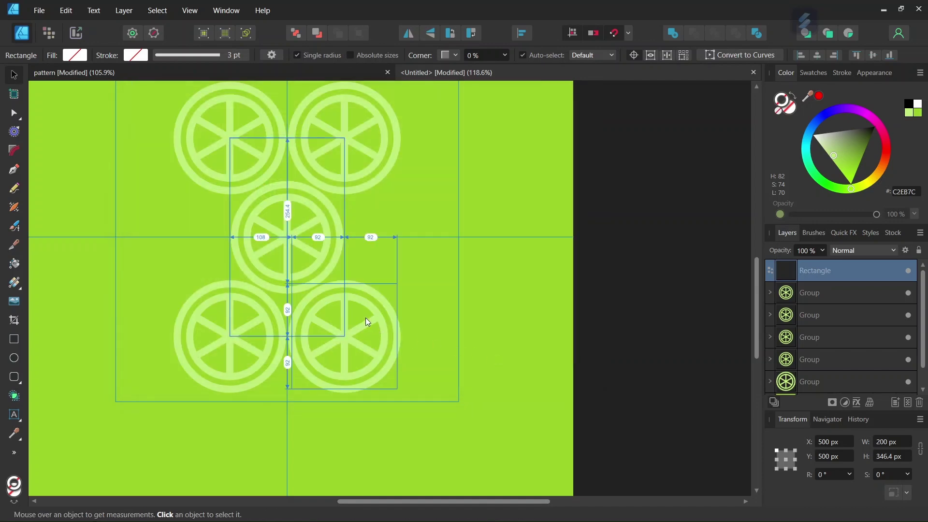
pyautogui.hotkey('ctrl', '0')
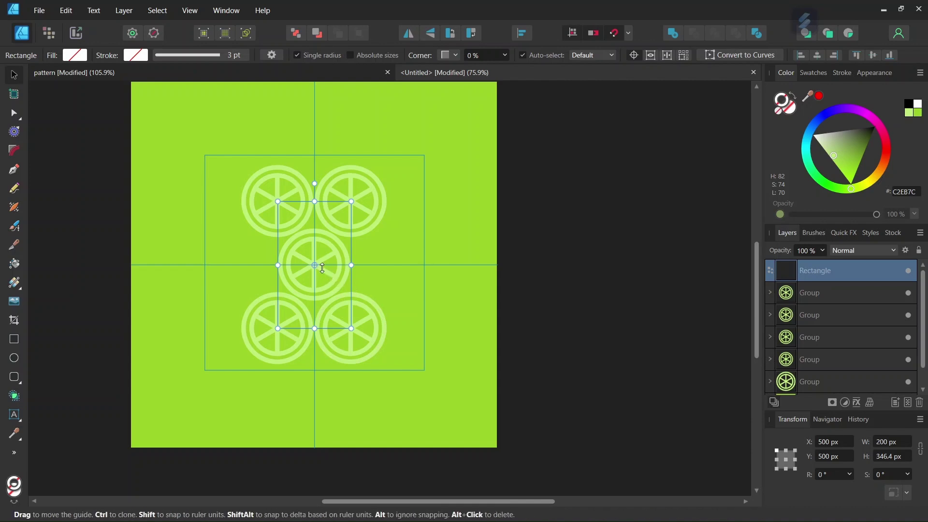
# Create a new blank A5 document
pyautogui.click(39, 10)
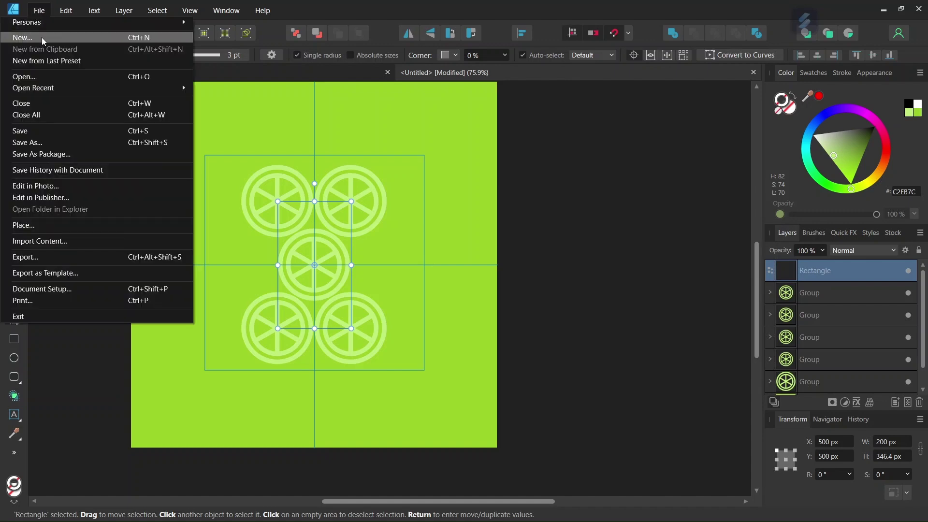
pyautogui.click(54, 47)
pyautogui.click(706, 444)
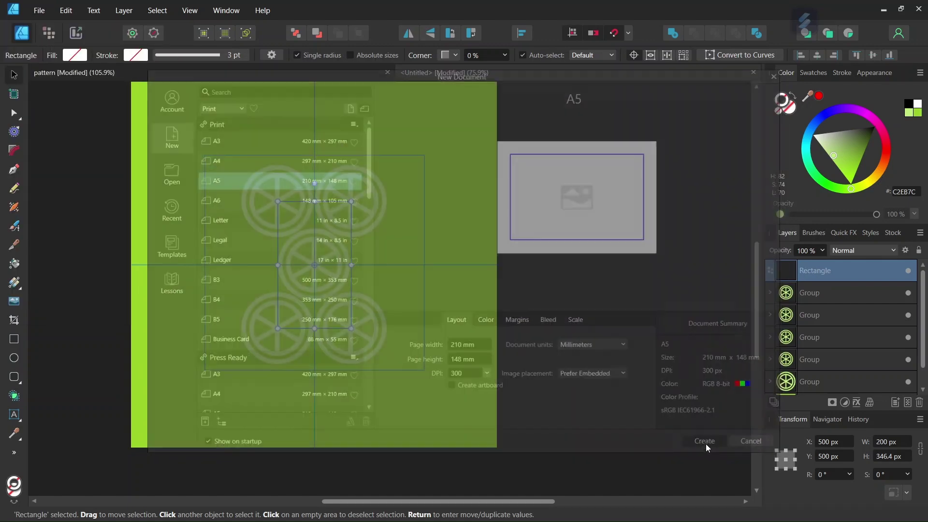
# Draw a rectangle with no fill and no stroke covering the whole page
pyautogui.click(14, 339)
pyautogui.click(73, 55)
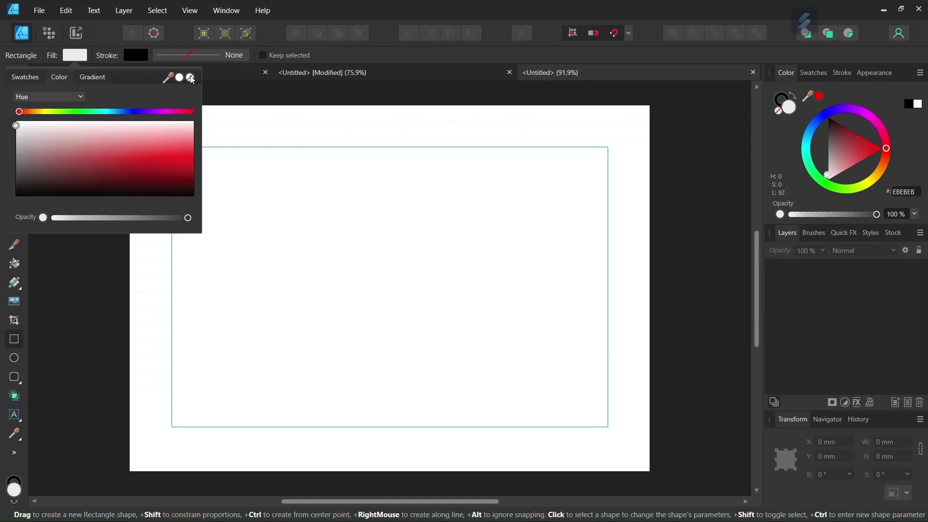
pyautogui.click(190, 77)
pyautogui.click(138, 56)
pyautogui.click(222, 78)
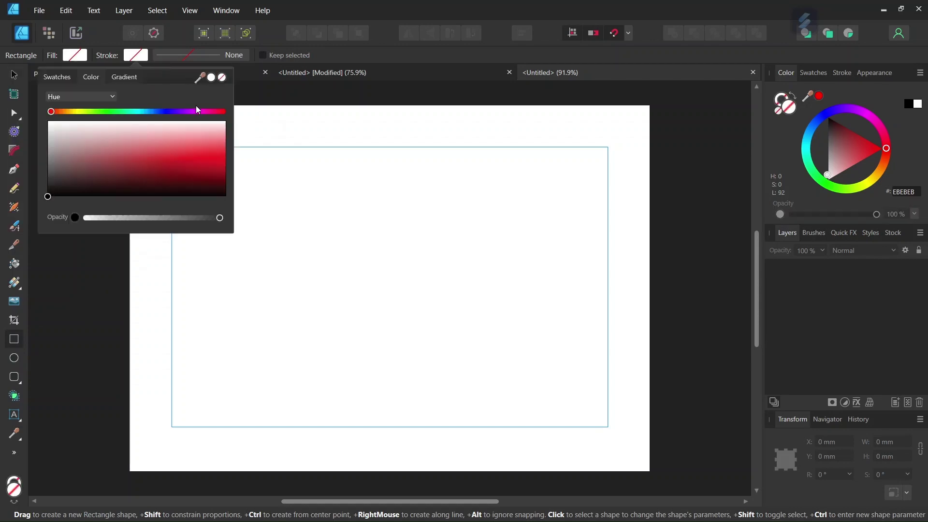
pyautogui.moveTo(131, 104); pyautogui.dragTo(643, 470)
pyautogui.click(822, 273)
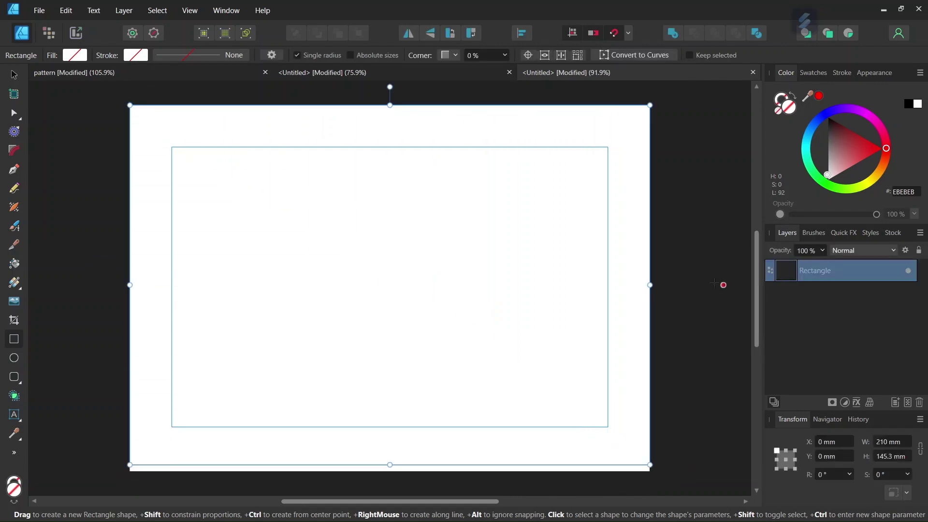
pyautogui.click(14, 264)
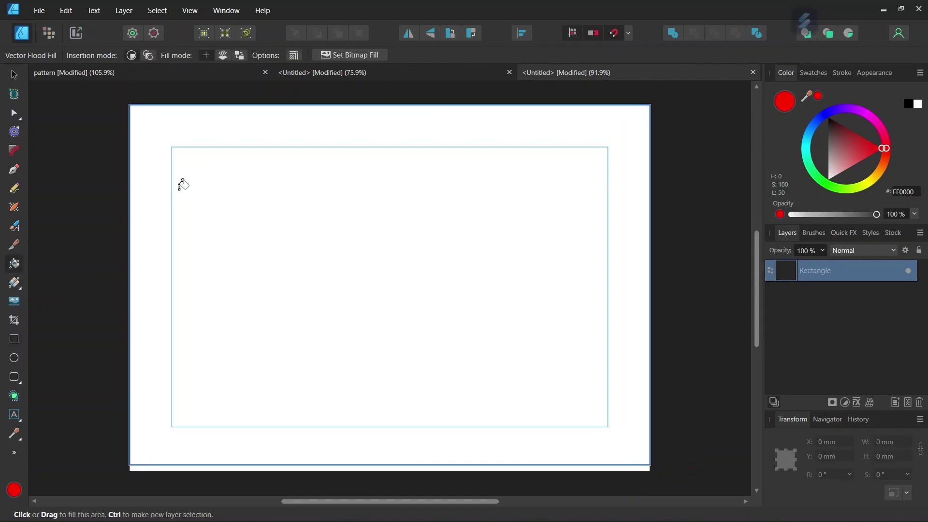
# Flood-fill the page rectangle with the Lime-pattern-tuto.png bitmap
pyautogui.click(338, 55)
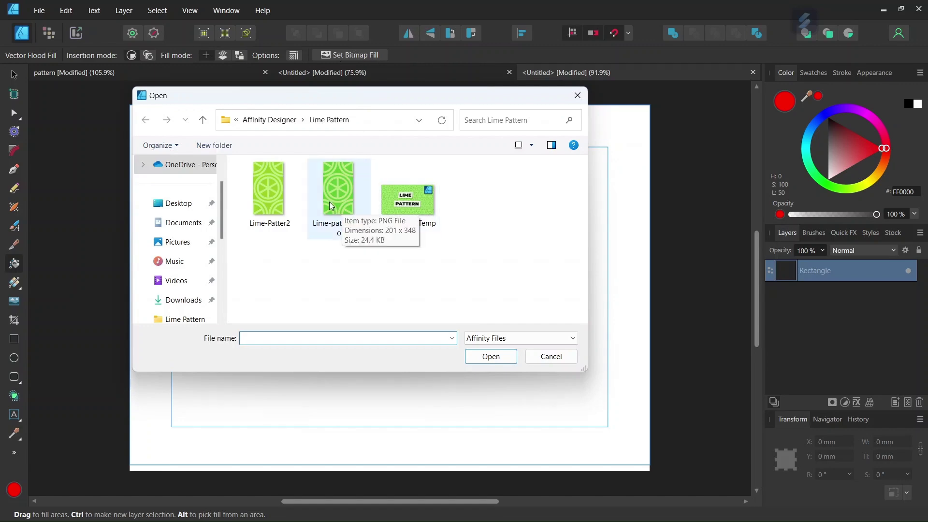
pyautogui.doubleClick(334, 198)
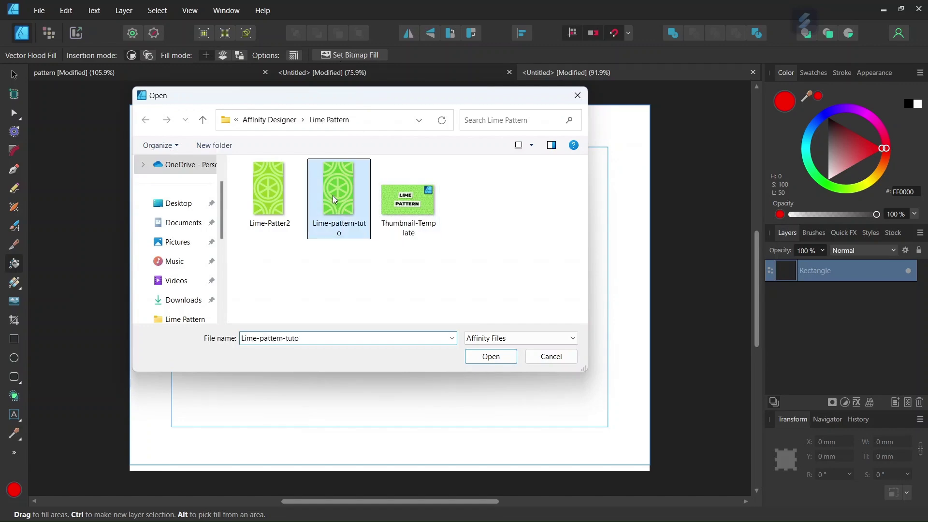
pyautogui.click(368, 223)
pyautogui.click(367, 222)
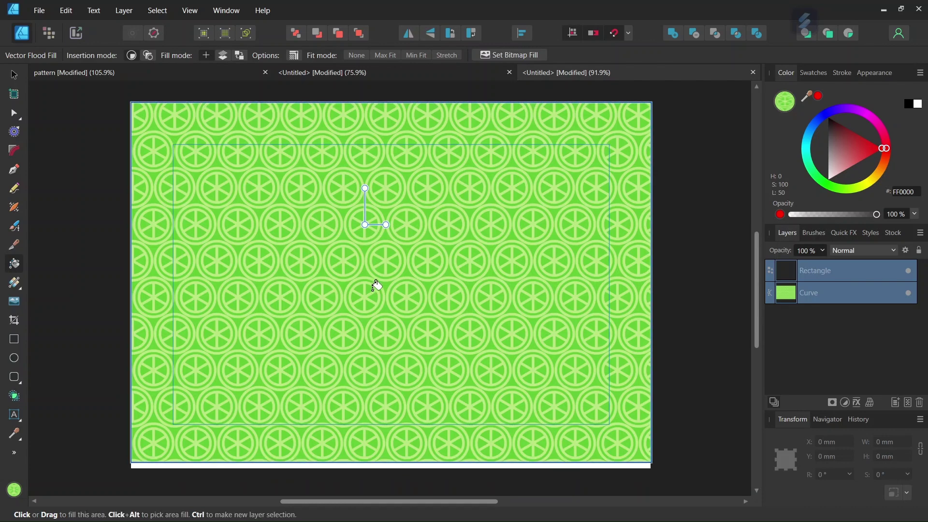
# Shift the lime pattern's origin and enlarge its tiles with the fill handles
pyautogui.click(372, 255)
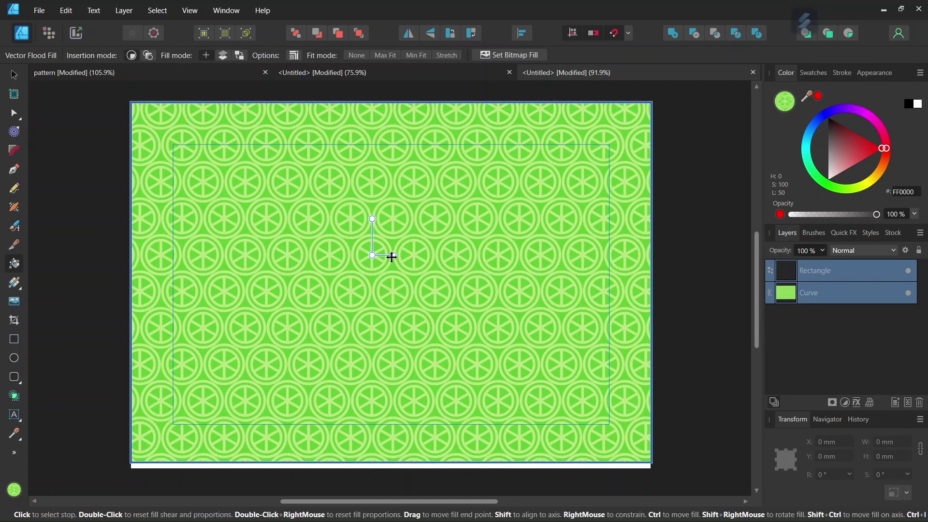
pyautogui.moveTo(394, 256)
pyautogui.mouseDown()
pyautogui.moveTo(416, 256)
pyautogui.moveTo(399, 259)
pyautogui.mouseUp()
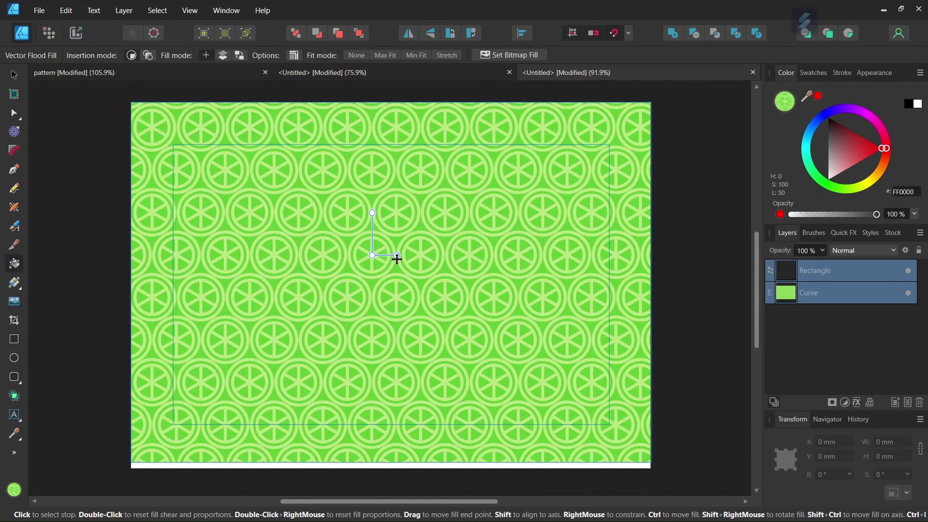
pyautogui.scroll(-1, 398, 278)
pyautogui.scroll(1, 404, 274)
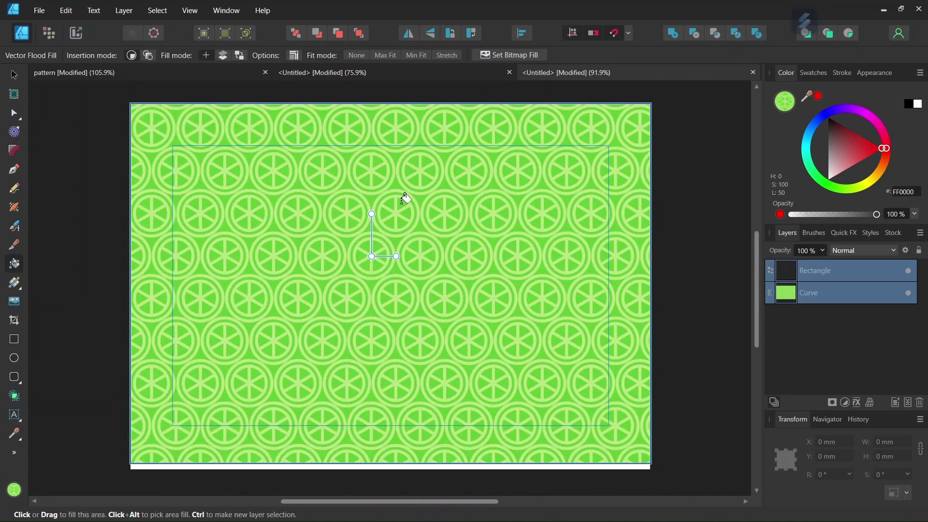
pyautogui.click(14, 75)
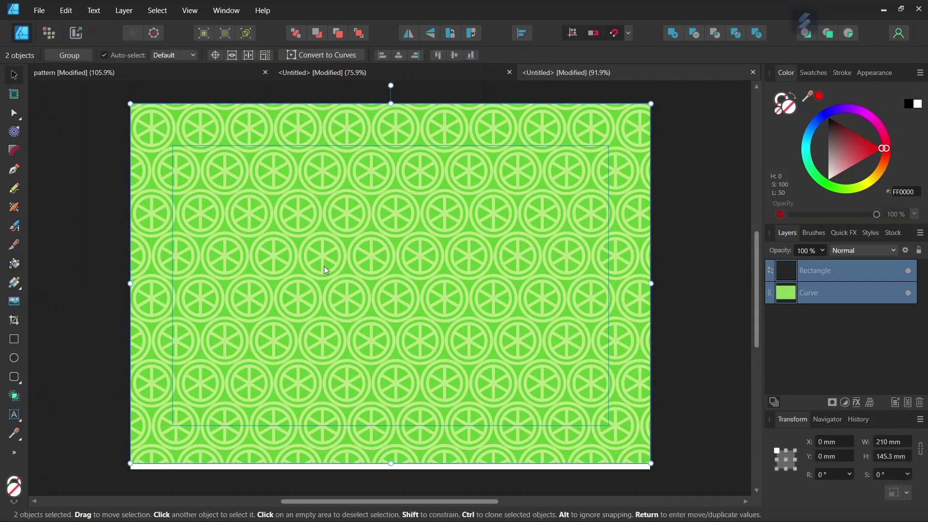
pyautogui.scroll(1, 343, 261)
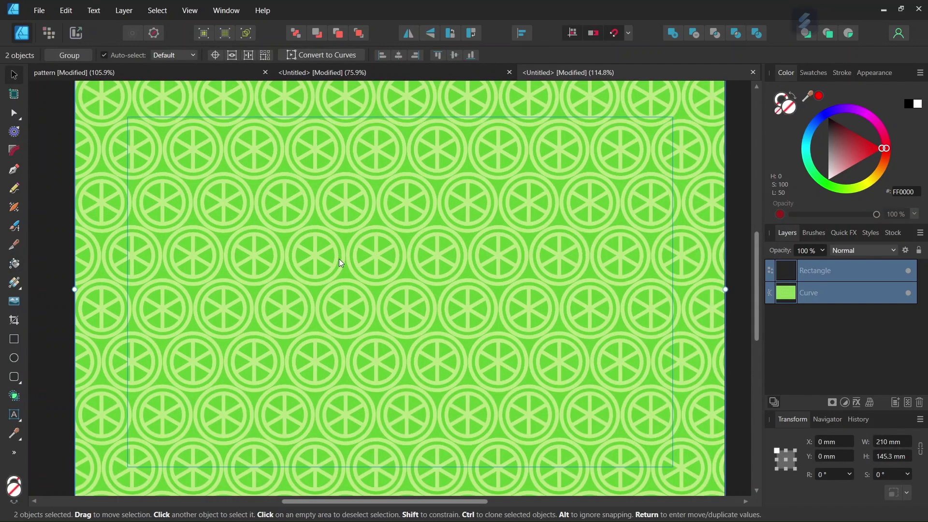